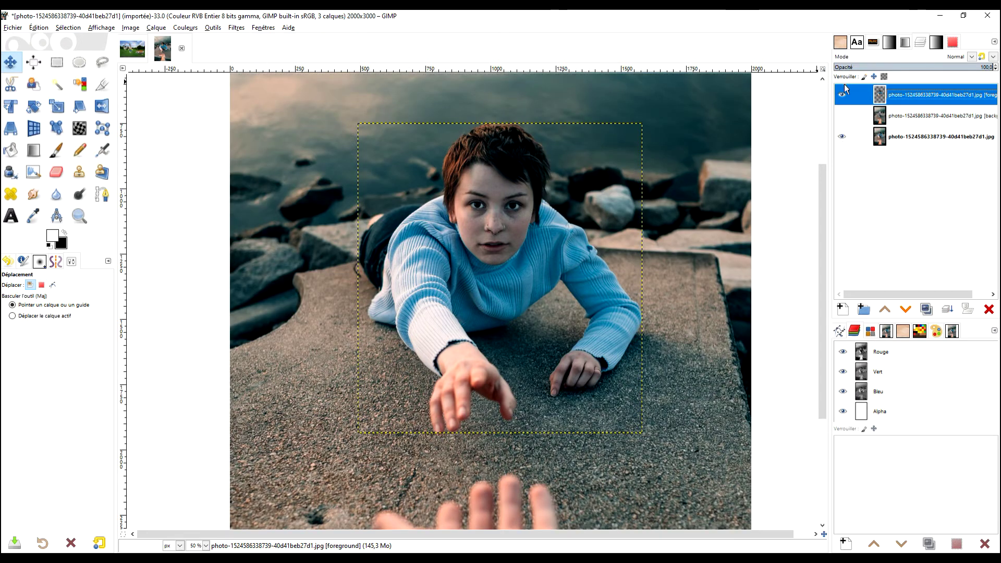
# Hide the full original photo layer behind the woman's cutout and switch to the PLACE.xcf composite
pyautogui.click(841, 137)
pyautogui.click(133, 49)
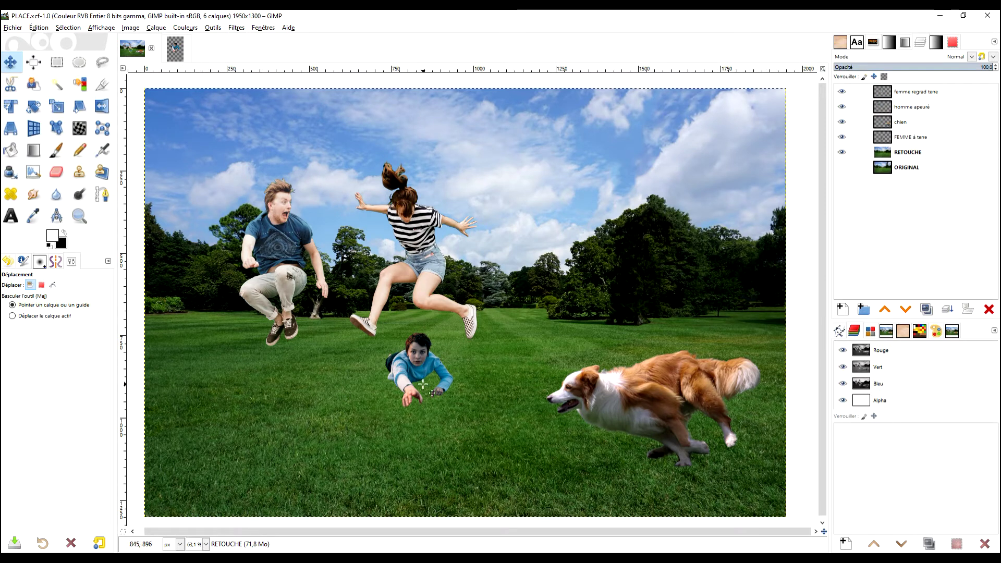
pyautogui.moveTo(681, 298); pyautogui.dragTo(665, 302)
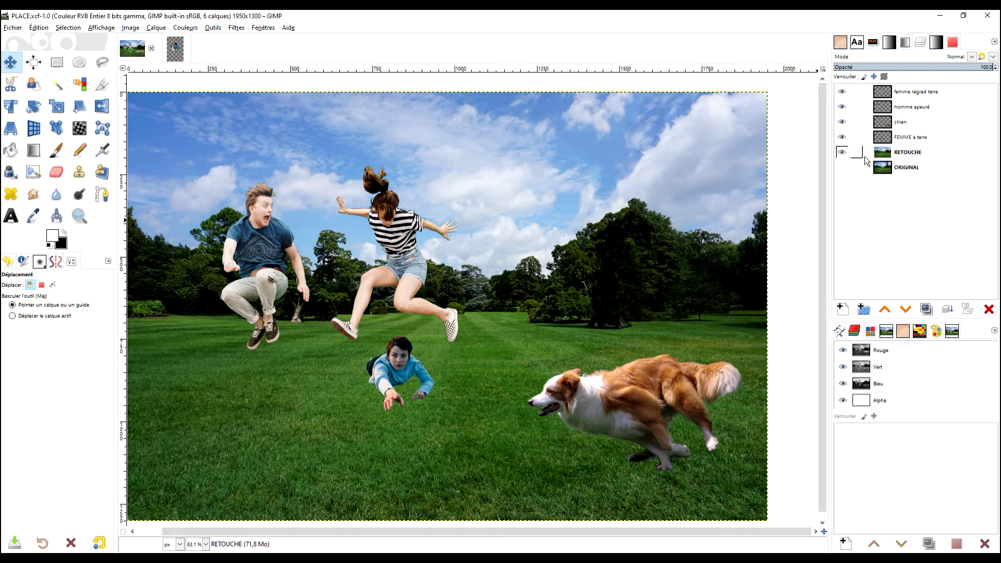
# Toggle the femme regrad terre, homme apeuré, chien and FEMME à terre layers off and on to identify each cutout in the composite
pyautogui.click(842, 92)
pyautogui.click(842, 92)
pyautogui.click(842, 106)
pyautogui.click(842, 107)
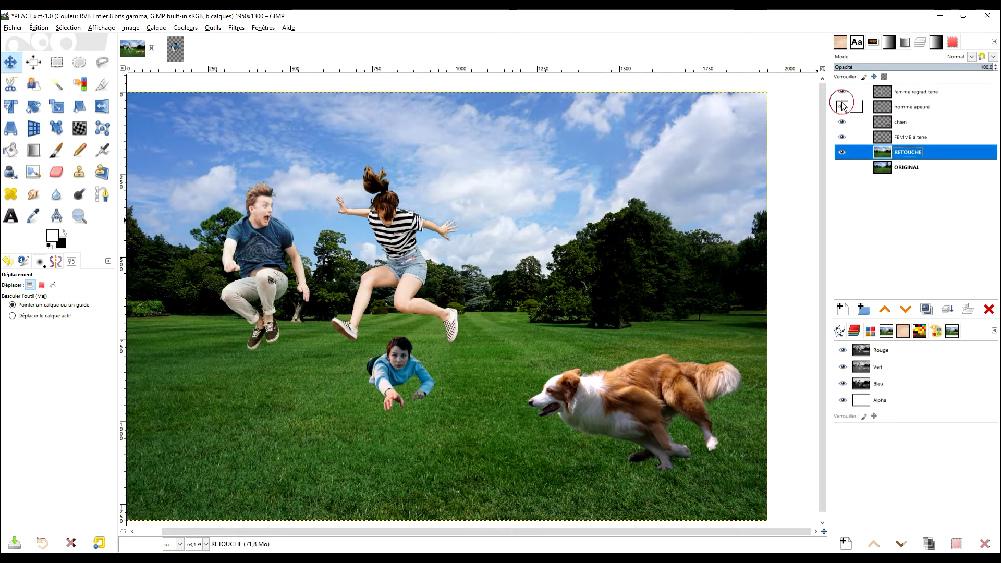
pyautogui.click(841, 122)
pyautogui.click(841, 122)
pyautogui.click(842, 137)
pyautogui.click(842, 137)
pyautogui.click(842, 122)
pyautogui.click(841, 122)
pyautogui.click(842, 107)
pyautogui.click(842, 106)
pyautogui.click(842, 92)
pyautogui.click(842, 92)
pyautogui.click(842, 106)
pyautogui.click(842, 106)
pyautogui.click(841, 122)
pyautogui.click(841, 122)
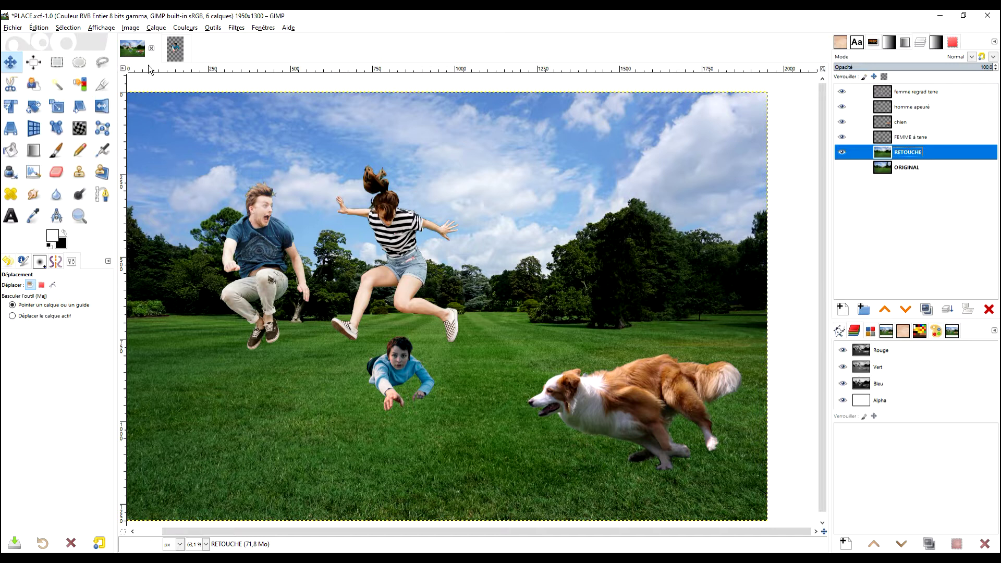
# Return to the lying woman's photo and toggle its original layer to compare the cutout with the full picture
pyautogui.click(181, 50)
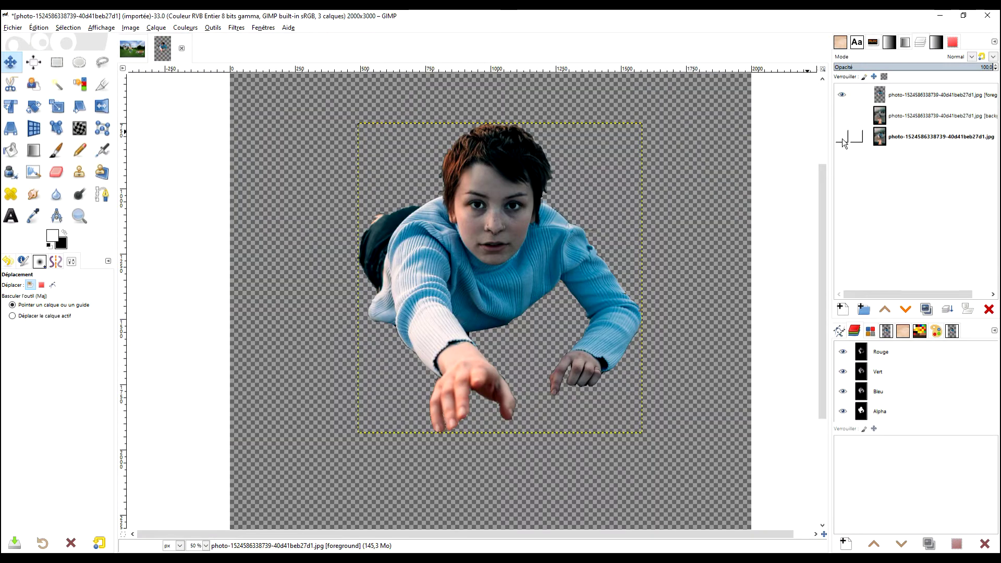
pyautogui.click(842, 137)
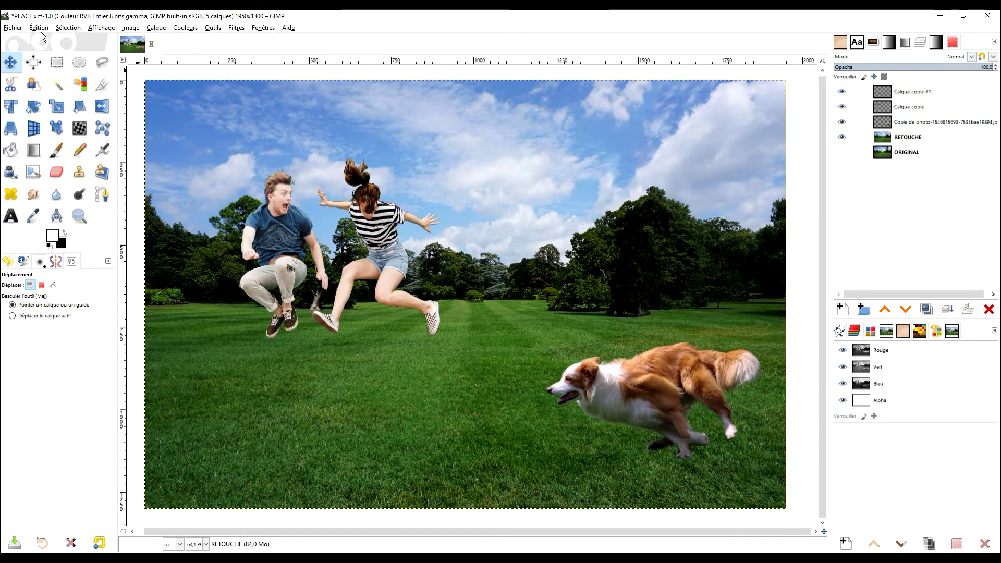
pyautogui.click(13, 27)
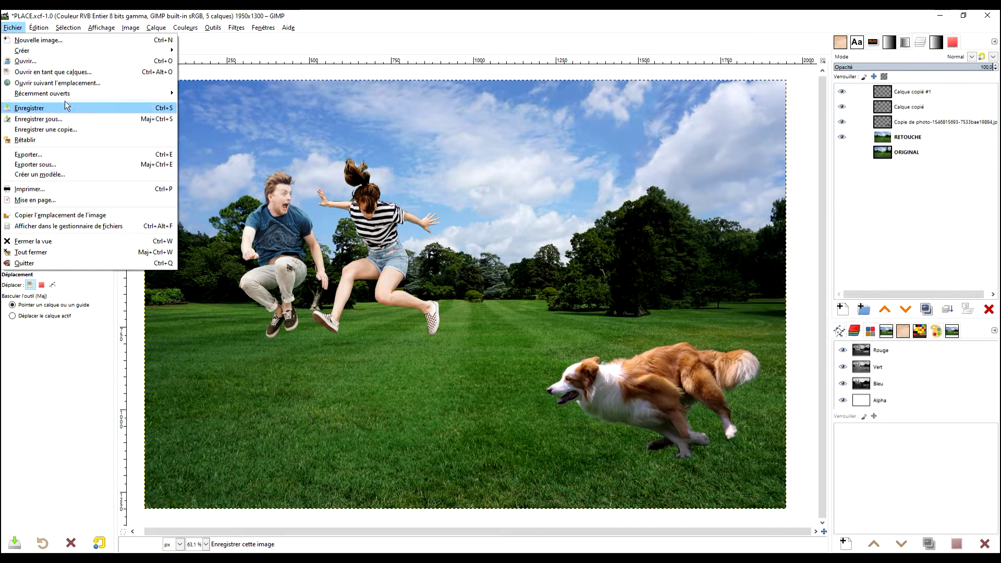
pyautogui.click(67, 61)
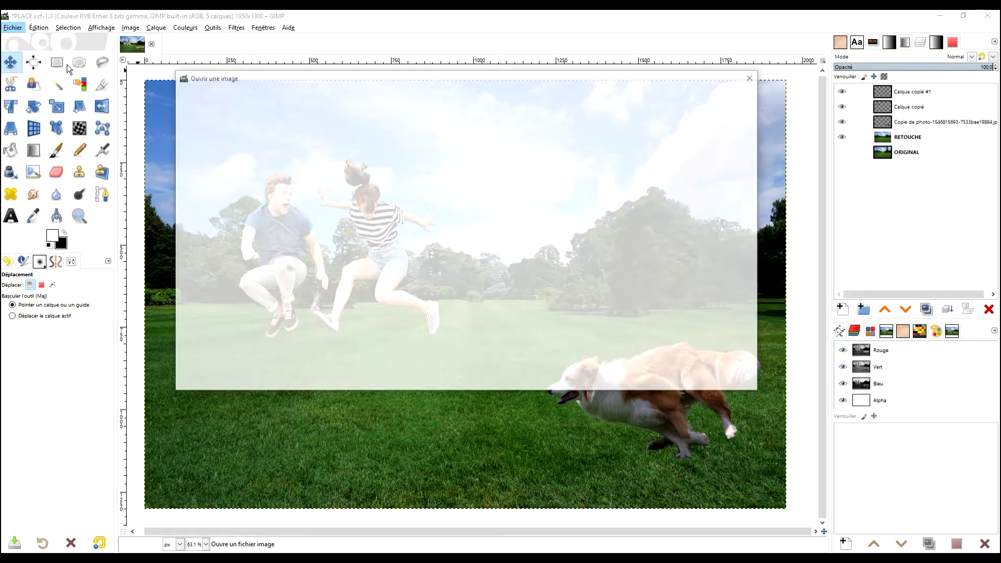
pyautogui.scroll(3, 436, 248)
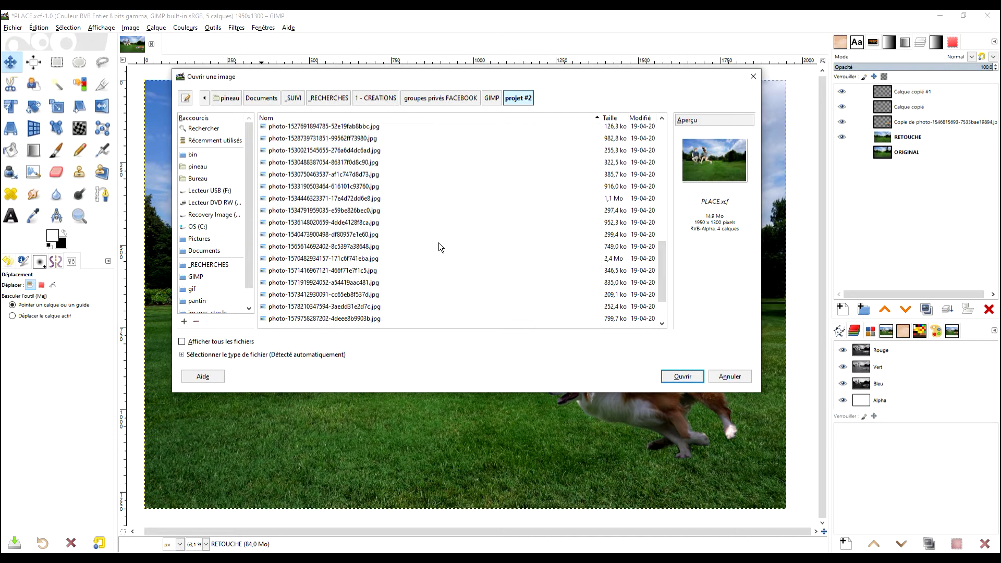
pyautogui.scroll(3, 665, 255)
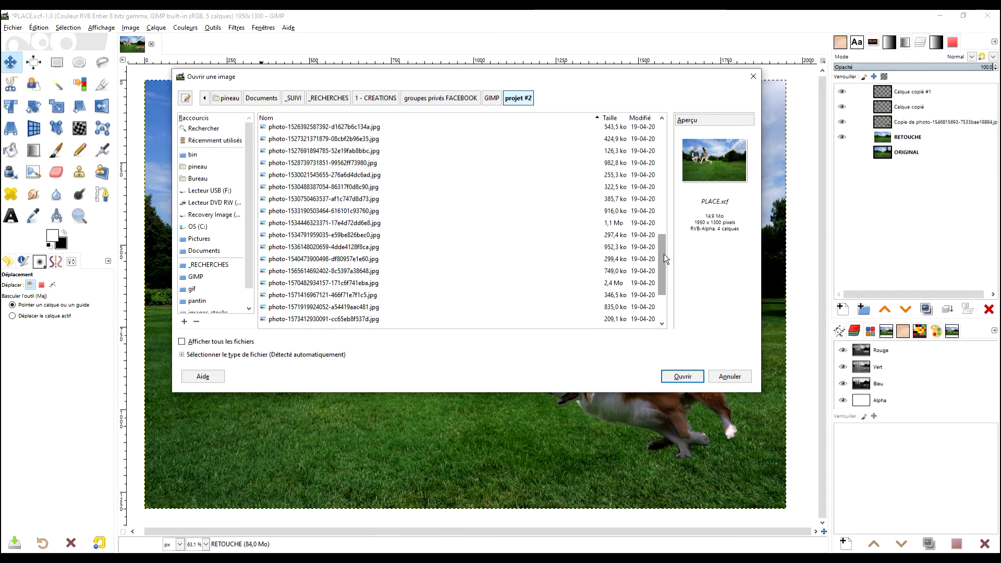
pyautogui.scroll(-1, 664, 252)
pyautogui.scroll(3, 667, 251)
pyautogui.scroll(3, 669, 247)
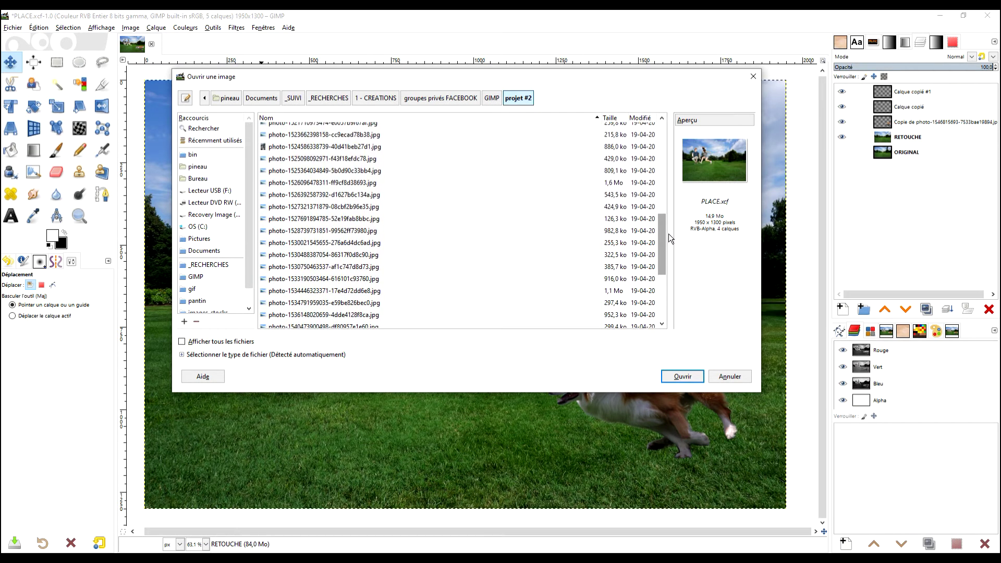
pyautogui.click(345, 147)
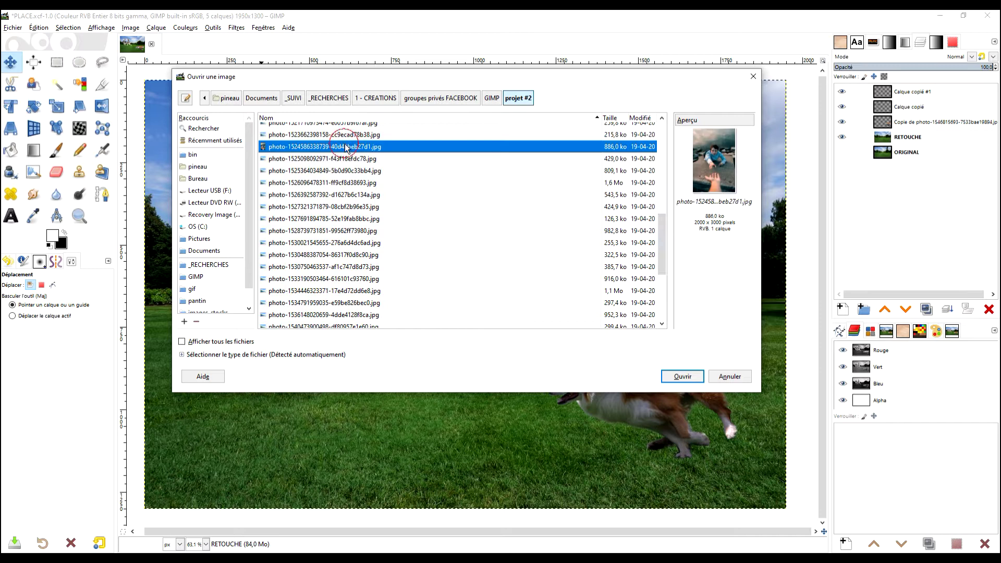
pyautogui.click(683, 377)
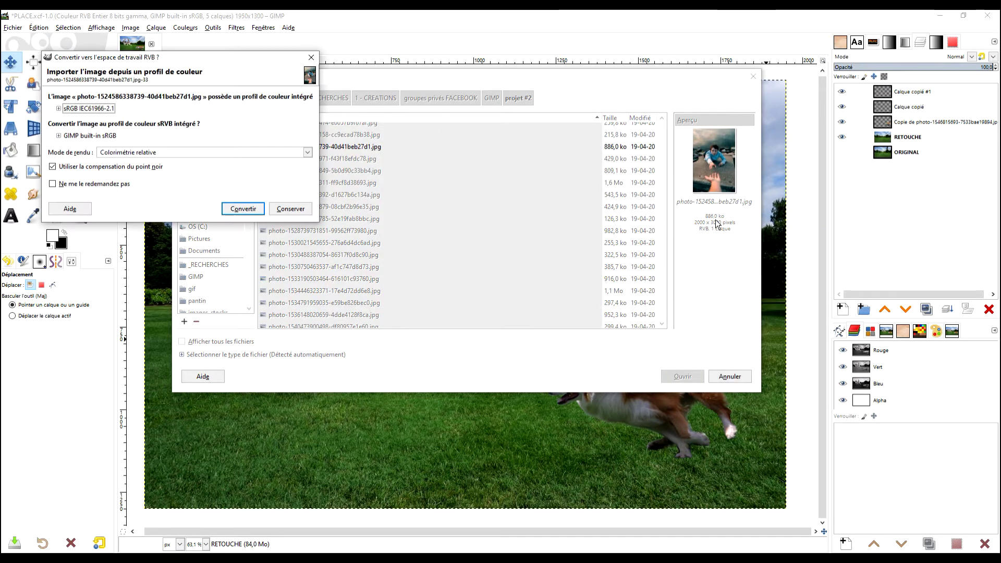
pyautogui.click(243, 209)
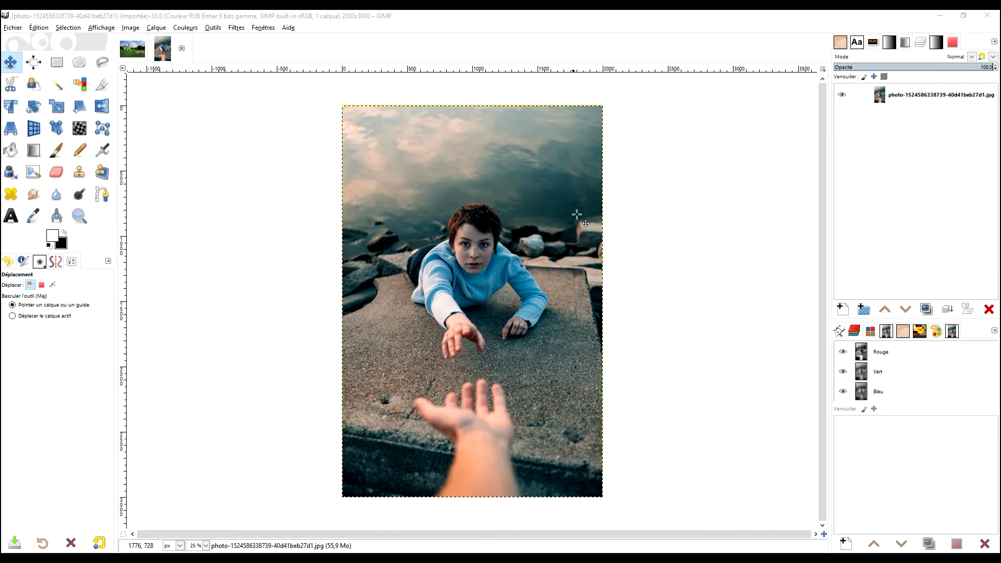
# Find the G'MIC-Qt Extract Foreground [Interactive] filter by searching for EX and launch its interactive extraction on the photo
pyautogui.click(236, 28)
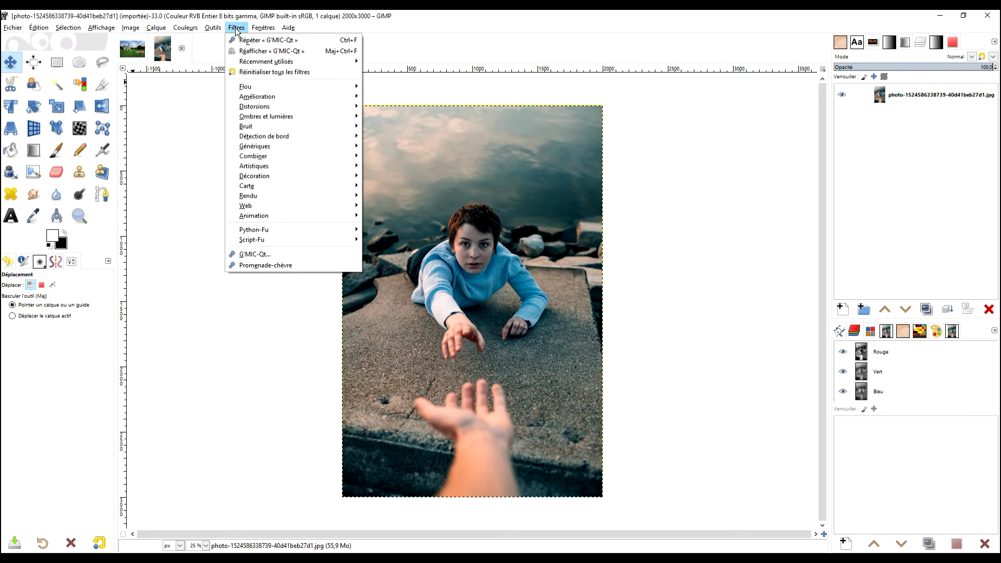
pyautogui.click(301, 254)
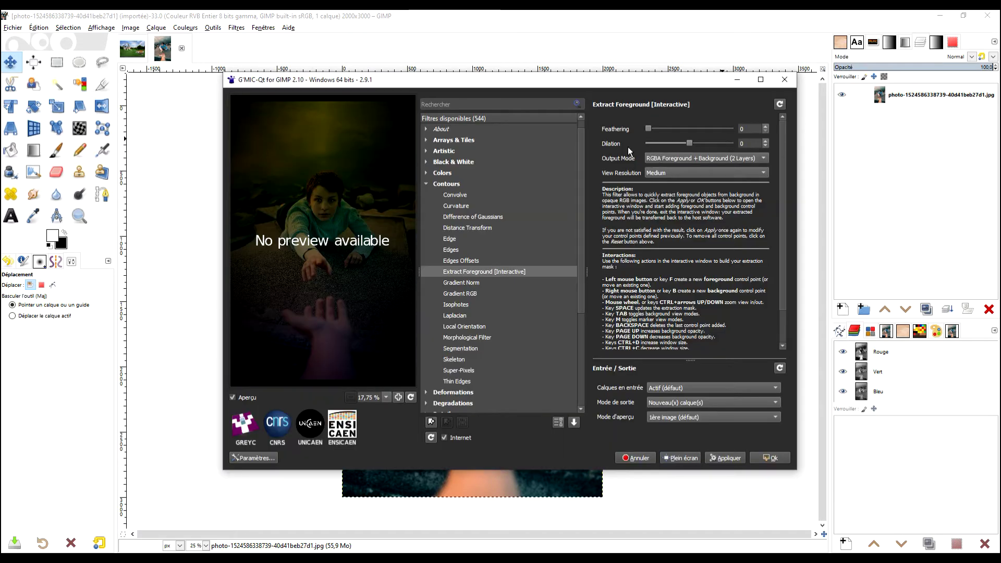
pyautogui.scroll(-2, 741, 264)
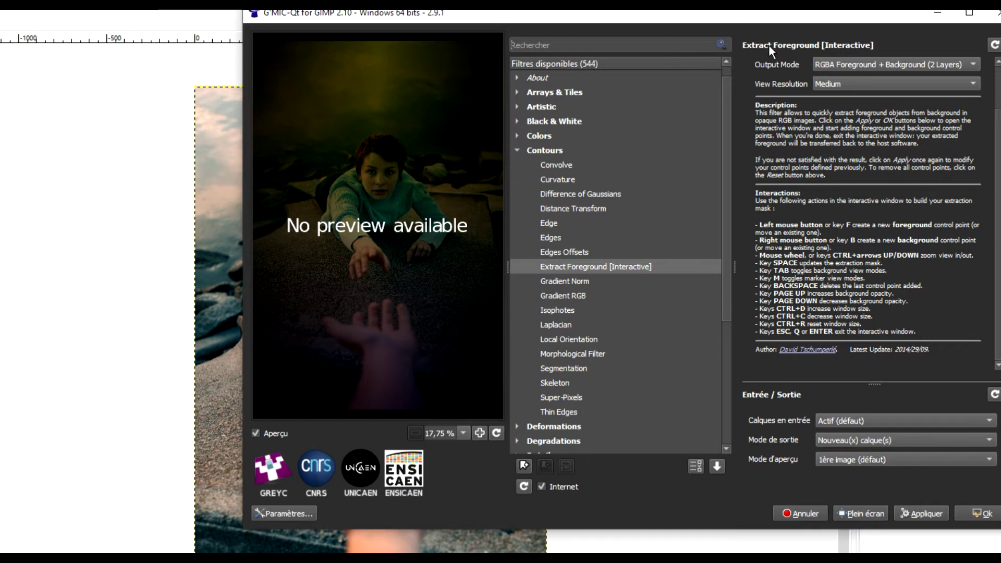
pyautogui.moveTo(788, 17); pyautogui.dragTo(668, 13)
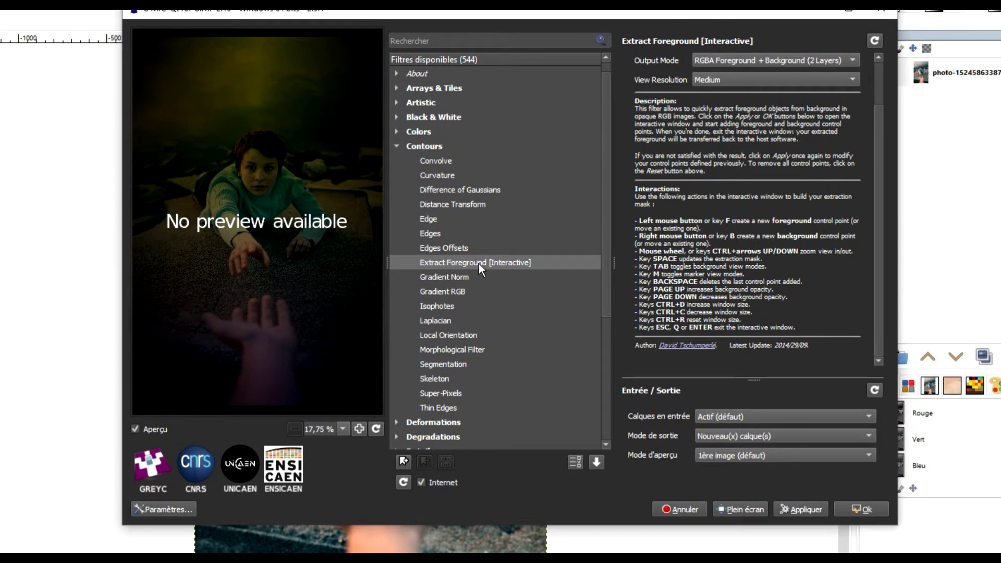
pyautogui.click(432, 41)
pyautogui.write('EX')
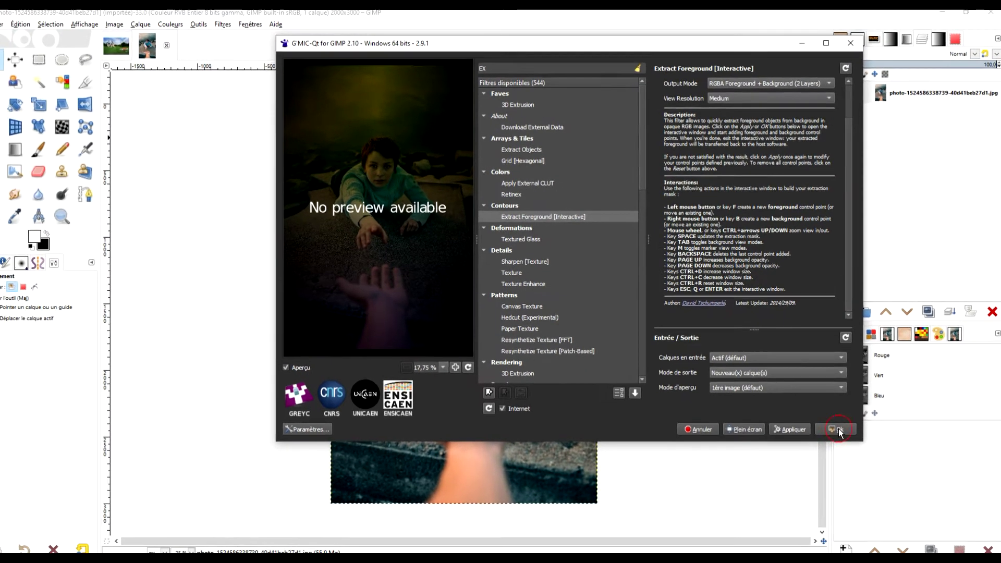
pyautogui.click(843, 437)
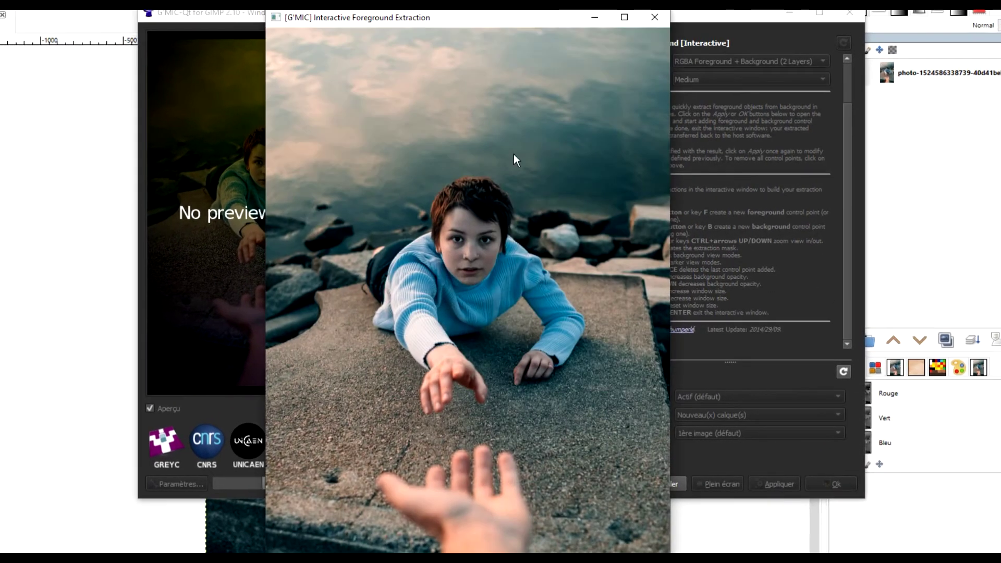
# Place foreground control points on the woman's hair, face edge, sweater and outstretched arm and hand
pyautogui.moveTo(459, 22); pyautogui.dragTo(393, 10)
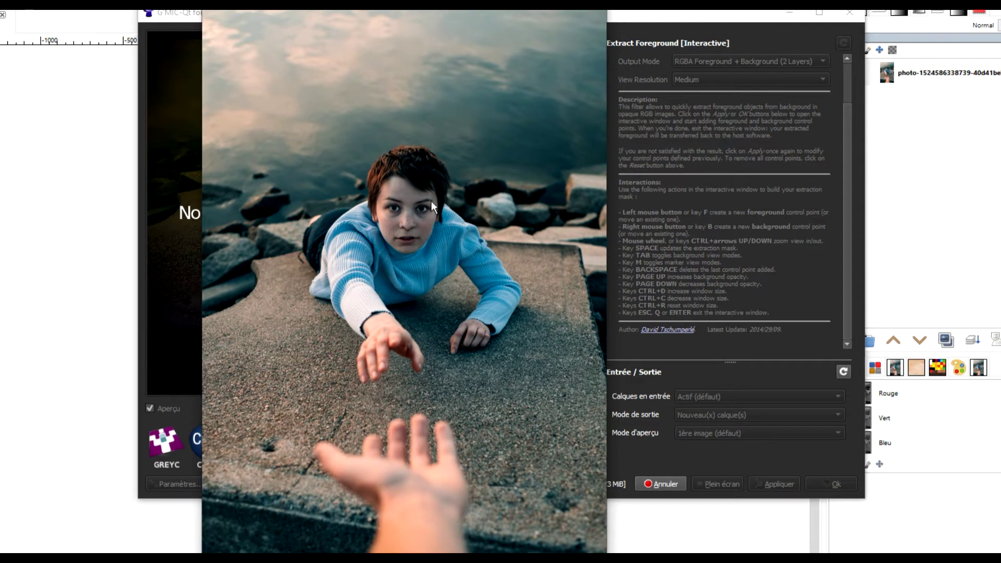
pyautogui.click(381, 167)
pyautogui.click(380, 190)
pyautogui.click(382, 226)
pyautogui.click(373, 251)
pyautogui.click(362, 314)
pyautogui.click(391, 343)
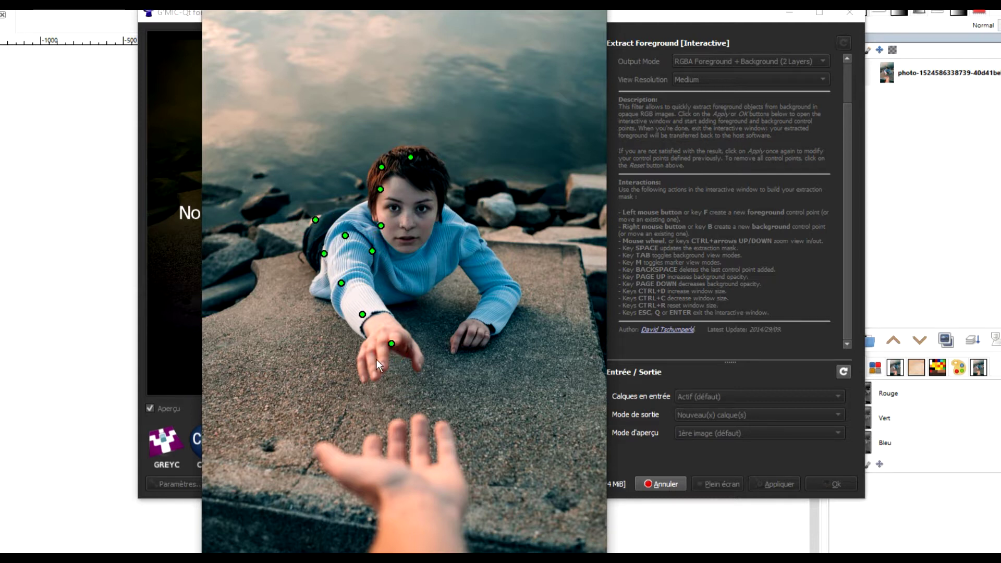
pyautogui.rightClick(383, 302)
# Add foreground control points across the sweater's chest and along the woman's bent arm down to its hand
pyautogui.click(443, 263)
pyautogui.click(464, 254)
pyautogui.click(489, 306)
pyautogui.click(479, 324)
pyautogui.click(470, 336)
pyautogui.click(481, 338)
pyautogui.click(495, 318)
pyautogui.click(510, 297)
pyautogui.click(503, 282)
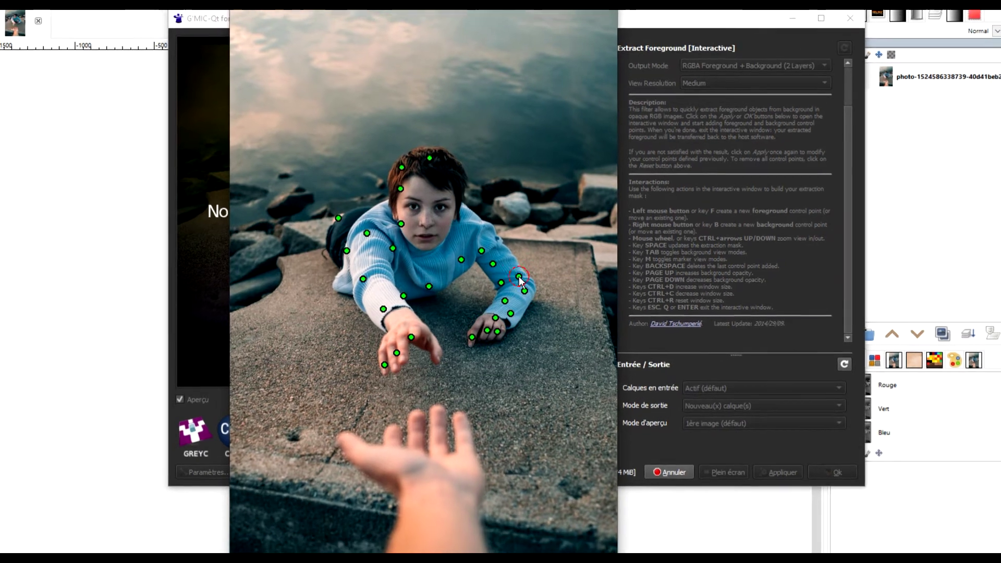
pyautogui.click(490, 268)
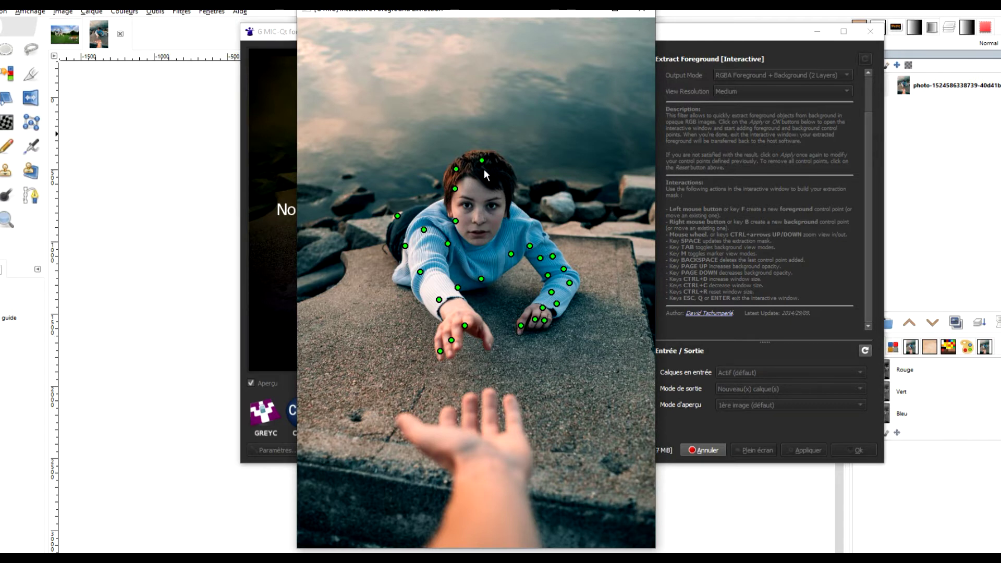
# Outline the woman's hair closely with foreground control points along its side and over the top of the head
pyautogui.scroll(-1, 493, 169)
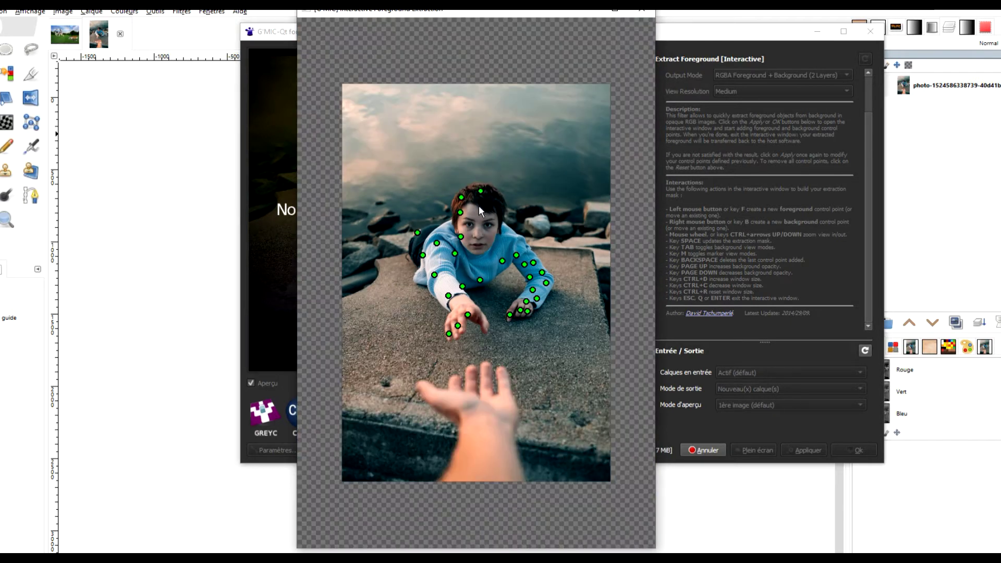
pyautogui.press('Up')
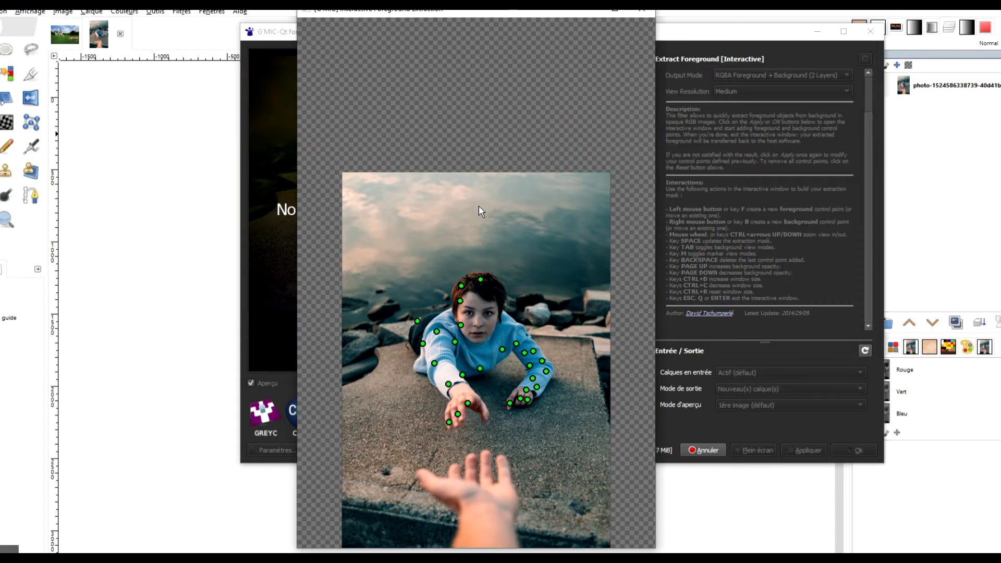
pyautogui.scroll(1, 478, 205)
pyautogui.scroll(1, 479, 206)
pyautogui.scroll(3, 479, 205)
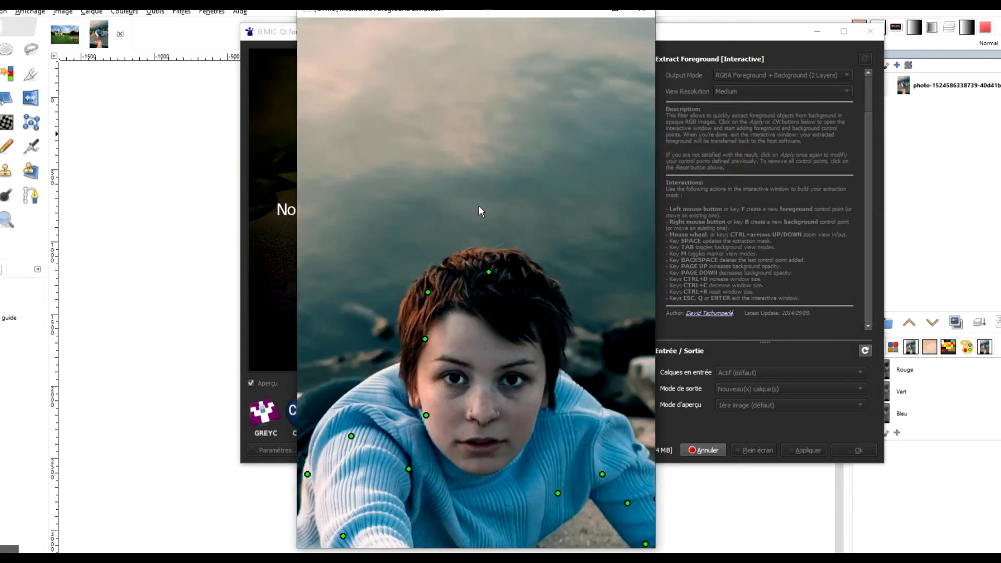
pyautogui.scroll(1, 479, 206)
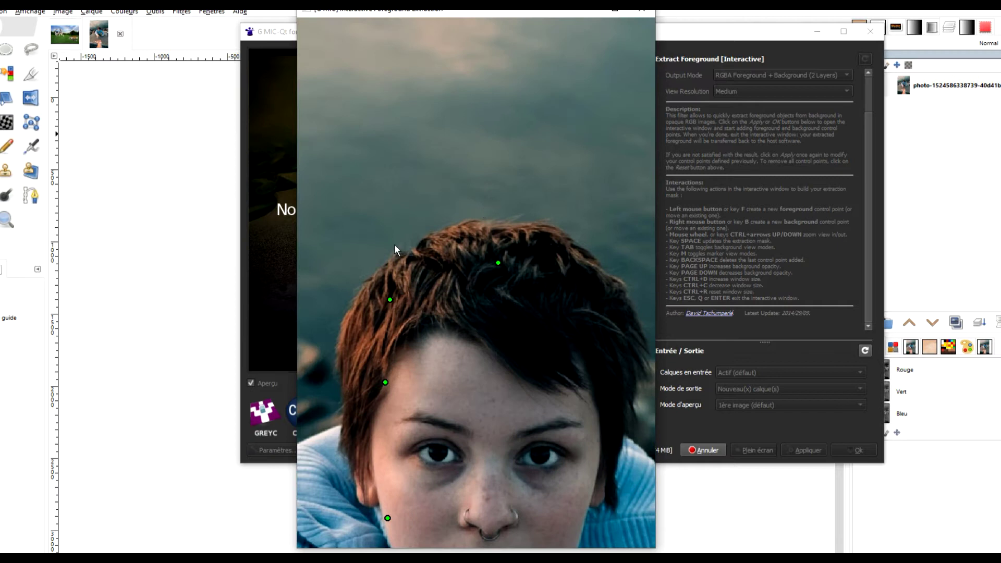
pyautogui.click(392, 261)
pyautogui.click(567, 235)
pyautogui.click(578, 248)
pyautogui.click(385, 267)
pyautogui.click(376, 275)
pyautogui.click(359, 300)
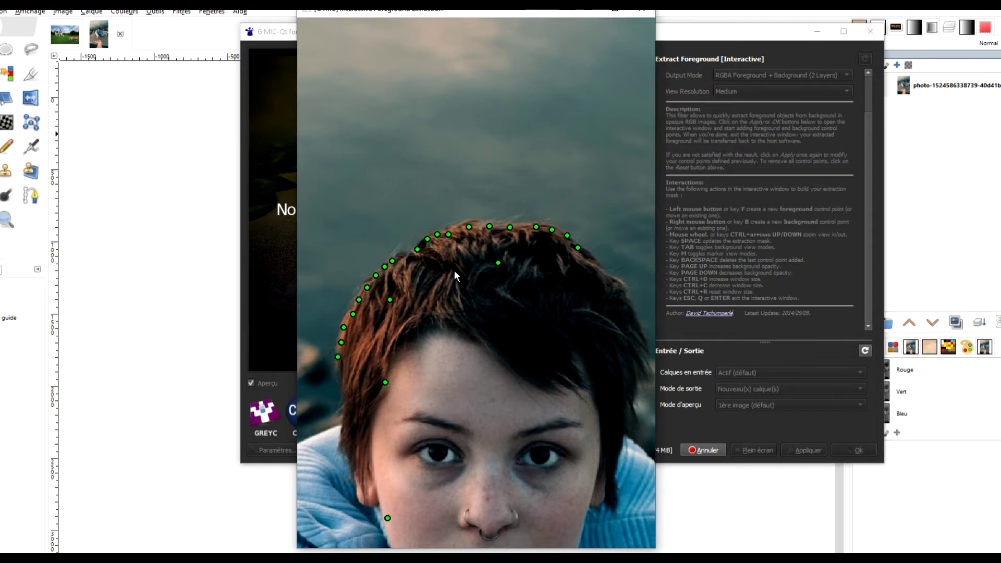
pyautogui.click(402, 255)
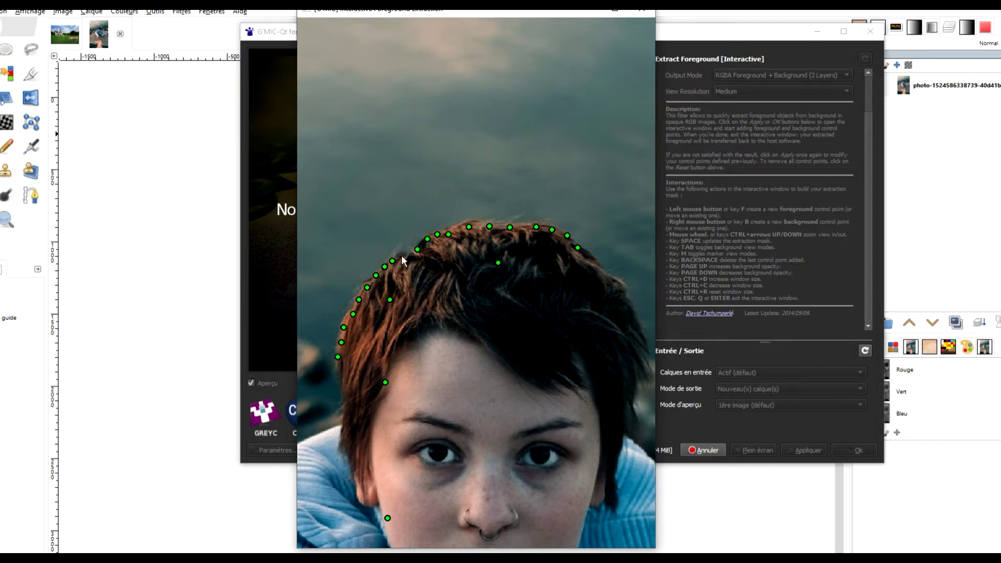
pyautogui.click(455, 234)
pyautogui.click(477, 230)
pyautogui.click(476, 222)
pyautogui.click(500, 227)
pyautogui.click(523, 226)
# Place foreground control points along the sweater's lower edge from mid-chest up to the bent arm's armpit, adjusting one point's position
pyautogui.moveTo(533, 348); pyautogui.dragTo(519, 155)
pyautogui.moveTo(568, 414); pyautogui.dragTo(538, 270)
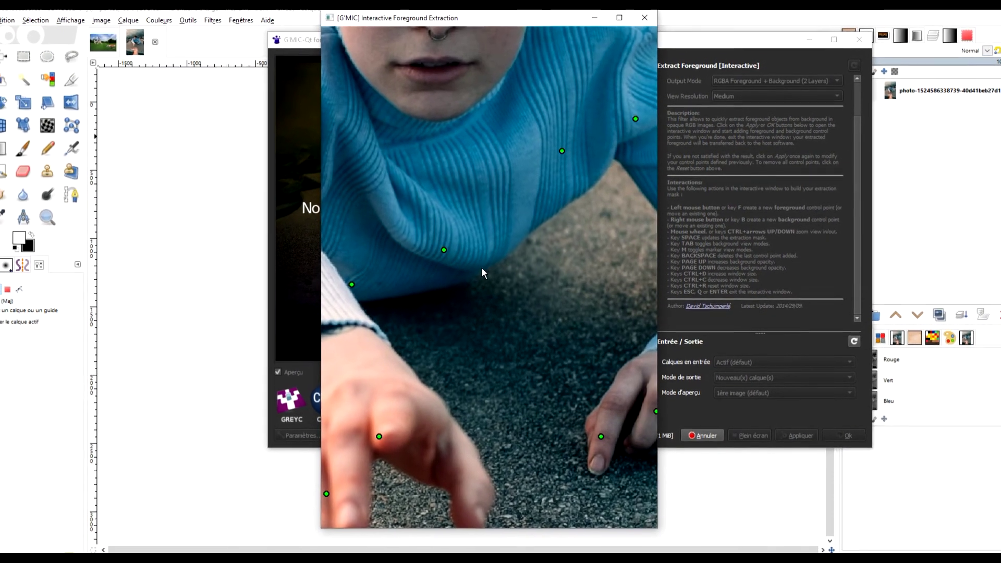
pyautogui.click(482, 264)
pyautogui.click(506, 250)
pyautogui.click(522, 234)
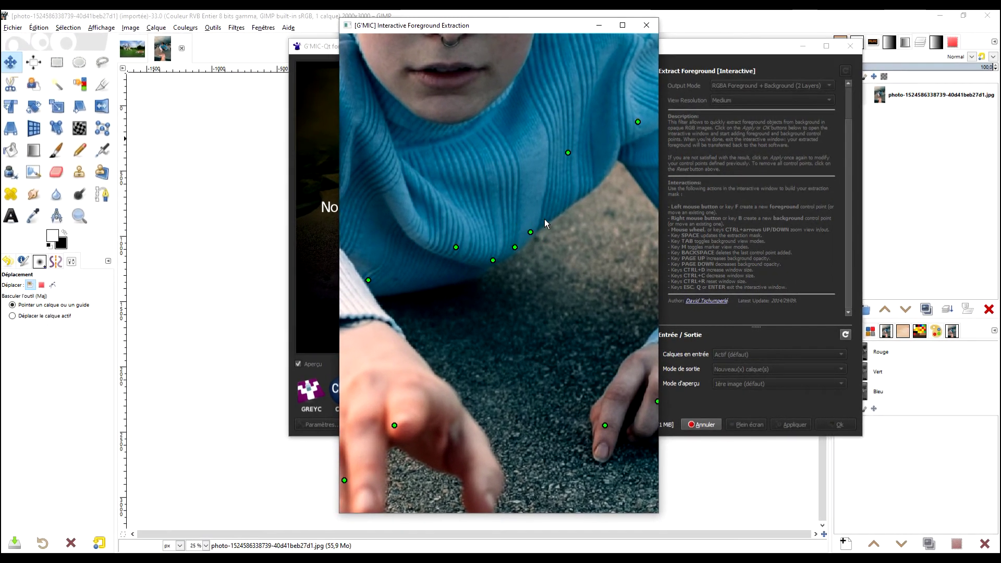
pyautogui.click(546, 219)
pyautogui.click(572, 208)
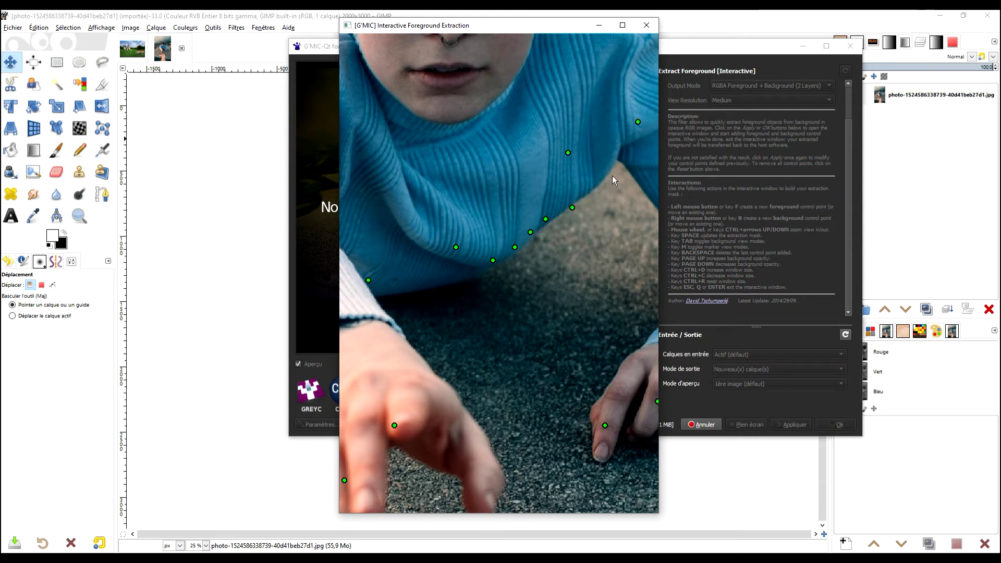
pyautogui.click(597, 178)
pyautogui.moveTo(572, 209); pyautogui.dragTo(567, 204)
# Extend the foreground control points along the sweater's shaded hem to the outstretched arm's white sleeve
pyautogui.click(475, 267)
pyautogui.click(423, 284)
pyautogui.click(376, 292)
pyautogui.click(415, 284)
pyautogui.click(437, 279)
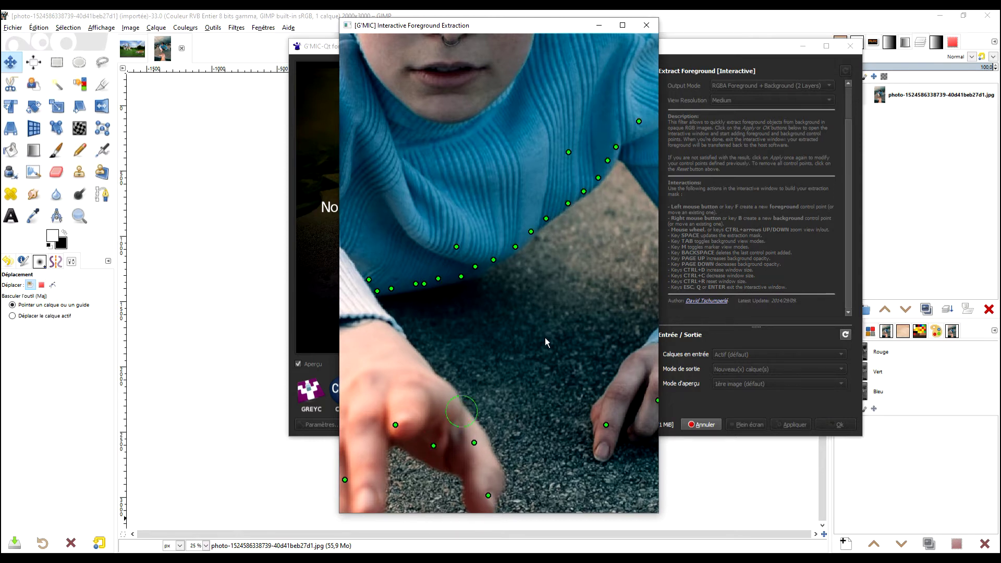
# Add foreground control points along the outstretched hand's fingers, underside and thumb
pyautogui.scroll(-1, 515, 360)
pyautogui.scroll(1, 515, 360)
pyautogui.click(493, 412)
pyautogui.click(471, 438)
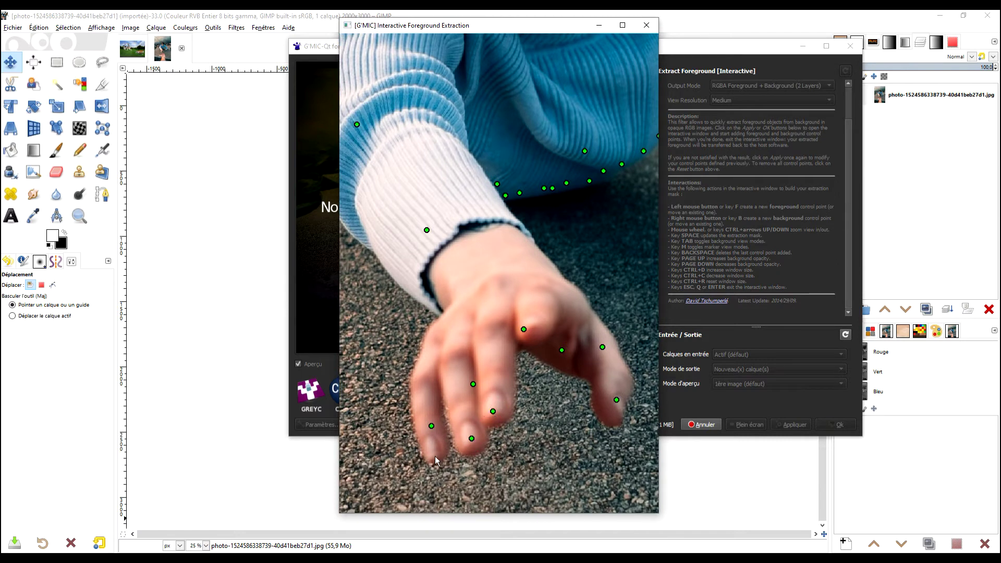
pyautogui.click(547, 354)
pyautogui.click(572, 369)
pyautogui.click(604, 406)
# Cover the bent arm's hand with foreground control points on its fingers, knuckles and the dark cuff opening
pyautogui.press('Up')
pyautogui.press('Up')
pyautogui.press('Right')
pyautogui.press('Right')
pyautogui.press('Down')
pyautogui.press('Right')
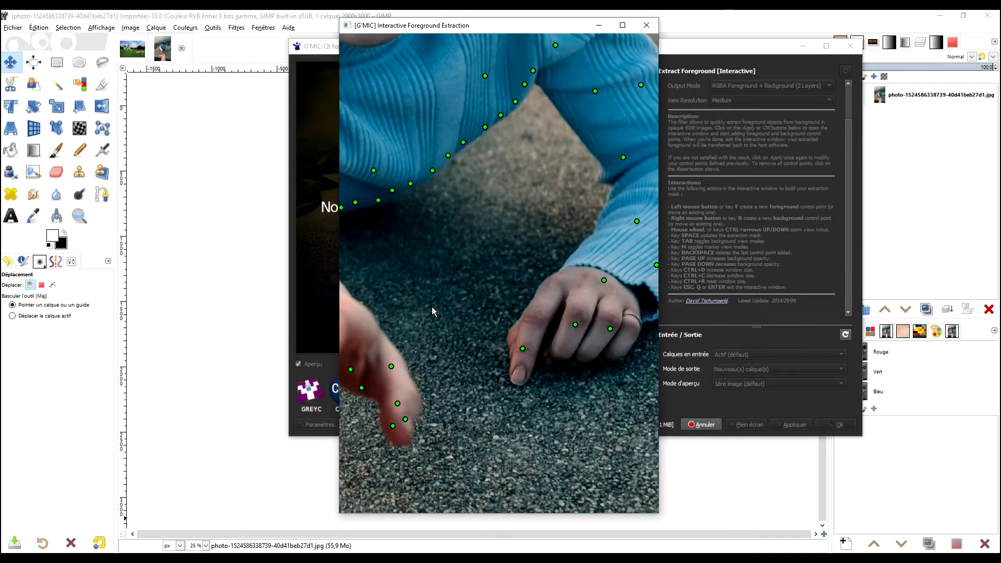
pyautogui.click(554, 358)
pyautogui.click(524, 371)
pyautogui.click(552, 295)
pyautogui.click(572, 279)
pyautogui.click(592, 299)
pyautogui.click(587, 316)
pyautogui.click(610, 307)
pyautogui.moveTo(617, 352); pyautogui.dragTo(471, 367)
pyautogui.click(465, 363)
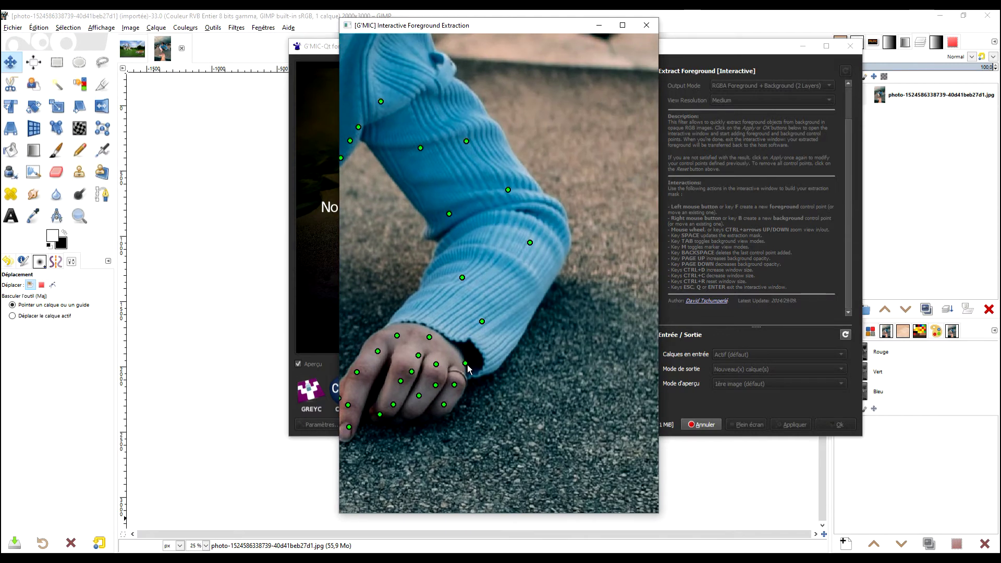
# Outline the outer edge of the bent arm's sleeve with foreground control points between the cuff and the elbow
pyautogui.click(529, 314)
pyautogui.click(563, 248)
pyautogui.press('Down')
pyautogui.press('Down')
pyautogui.press('Down')
pyautogui.press('Down')
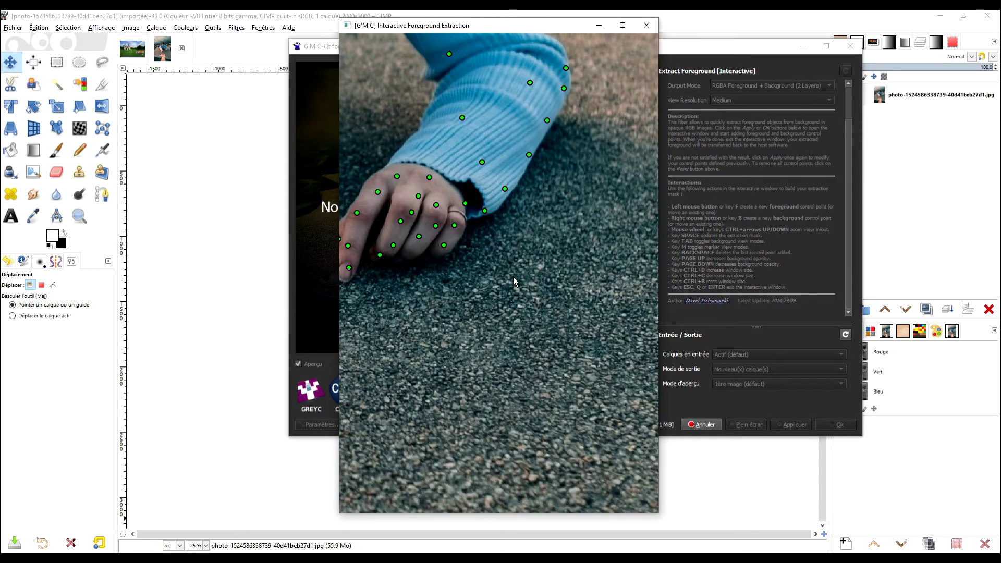
# Scatter background control points over the stone slab, the foreground reaching hand, the rocks and the water beside the woman
pyautogui.press('Down')
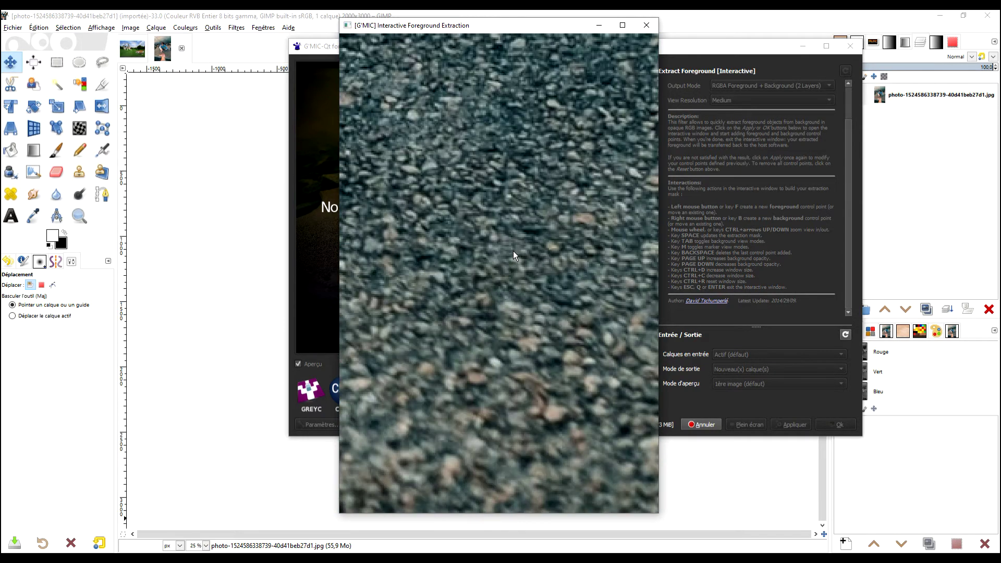
pyautogui.hotkey('ctrl', 'Down')
pyautogui.hotkey('ctrl', 'Down')
pyautogui.hotkey('ctrl', 'Down')
pyautogui.hotkey('ctrl', 'Down')
pyautogui.hotkey('ctrl', 'Down')
pyautogui.hotkey('ctrl', 'Down')
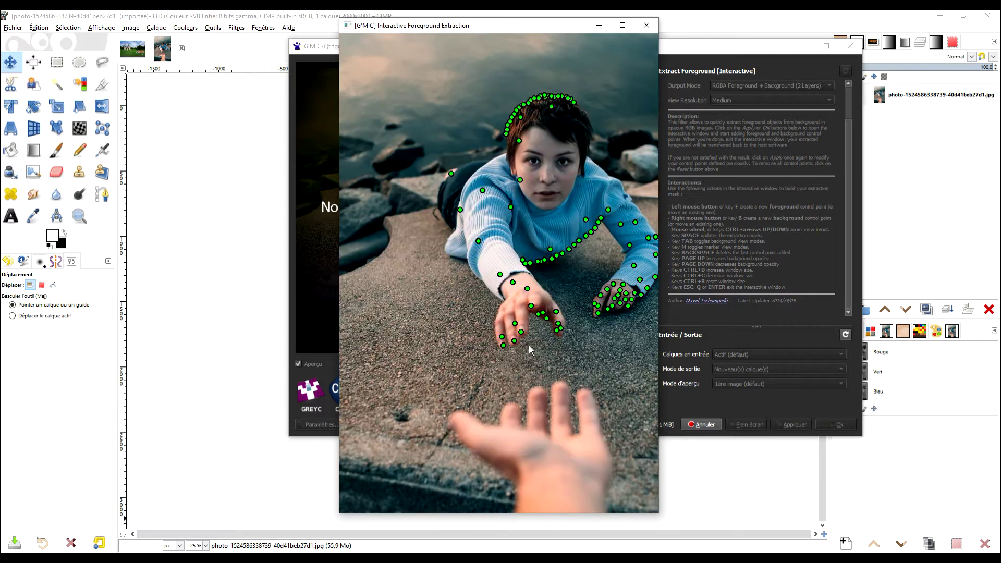
pyautogui.hscroll(-5, 596, 209)
pyautogui.rightClick(564, 400)
pyautogui.rightClick(488, 319)
pyautogui.rightClick(396, 286)
pyautogui.rightClick(441, 406)
pyautogui.rightClick(574, 403)
pyautogui.rightClick(553, 465)
pyautogui.rightClick(620, 428)
pyautogui.rightClick(470, 223)
pyautogui.rightClick(454, 113)
pyautogui.rightClick(509, 77)
pyautogui.scroll(-3, 547, 231)
pyautogui.click(622, 25)
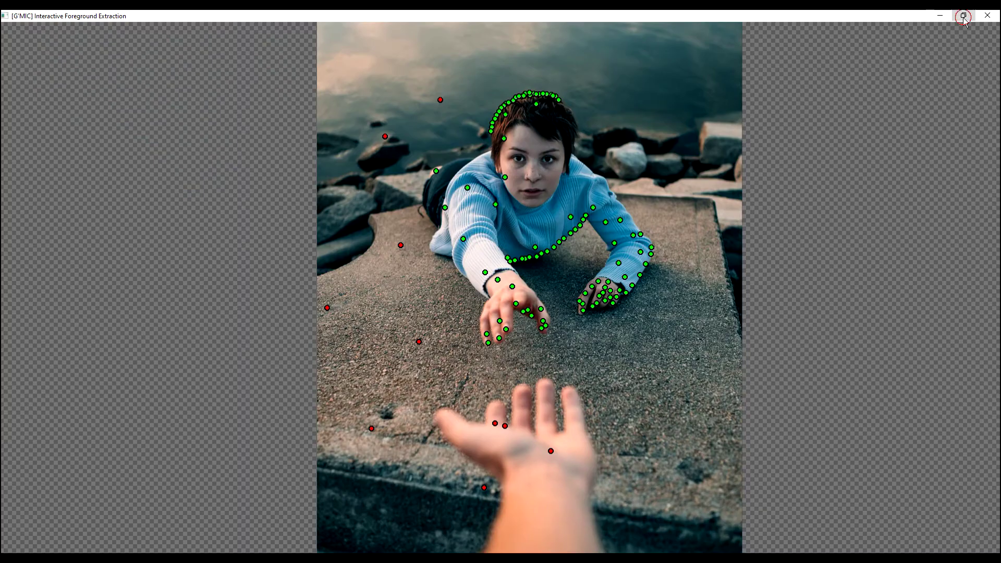
pyautogui.click(964, 15)
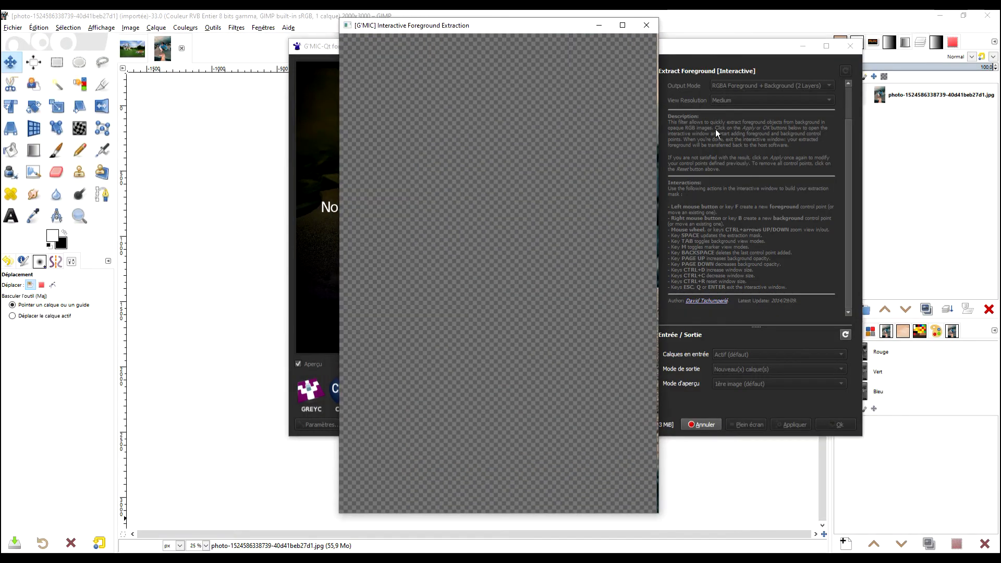
# Add background control points across the water and on the rocks and slab on both sides of the woman
pyautogui.rightClick(464, 58)
pyautogui.rightClick(369, 68)
pyautogui.rightClick(444, 128)
pyautogui.rightClick(631, 164)
pyautogui.rightClick(650, 200)
# Place foreground control points on the bent arm's shoulder, the front of the hair and the woman's face
pyautogui.click(595, 168)
pyautogui.click(575, 148)
pyautogui.click(538, 123)
pyautogui.click(518, 108)
pyautogui.click(521, 144)
pyautogui.click(526, 173)
pyautogui.click(543, 161)
pyautogui.click(554, 136)
pyautogui.click(536, 149)
pyautogui.click(526, 161)
# Place foreground control points over the outstretched arm's shoulder and around the edge of the dark trousers
pyautogui.click(485, 155)
pyautogui.click(464, 150)
pyautogui.click(454, 152)
pyautogui.click(430, 171)
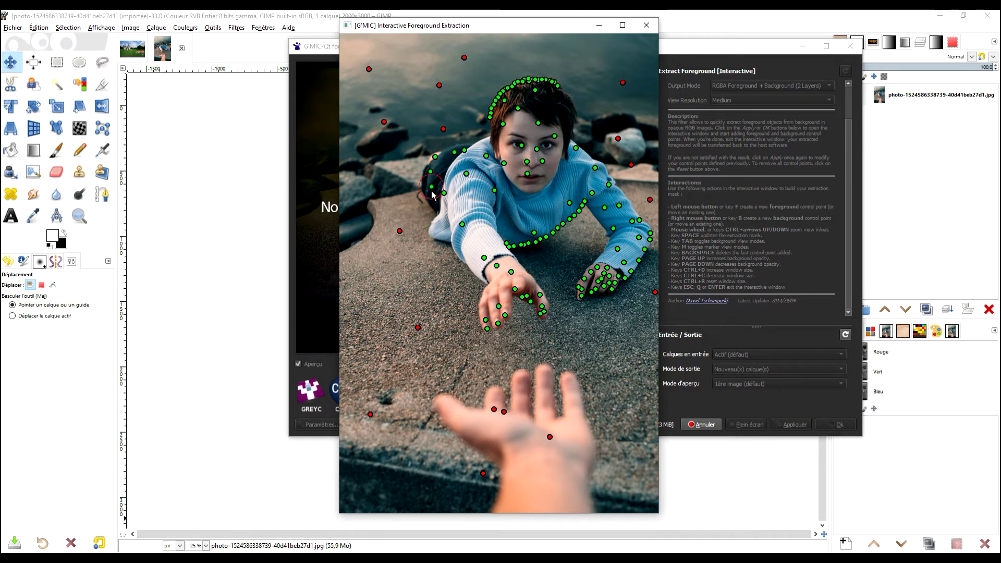
pyautogui.click(424, 176)
pyautogui.click(431, 165)
pyautogui.click(440, 155)
# Add foreground control points on the sweater's waist flap and along the outstretched sleeve down to its cuff
pyautogui.click(448, 229)
pyautogui.click(457, 216)
pyautogui.click(436, 231)
pyautogui.click(440, 216)
pyautogui.click(442, 204)
pyautogui.click(463, 241)
pyautogui.click(461, 255)
pyautogui.click(473, 268)
pyautogui.click(481, 274)
pyautogui.click(482, 218)
pyautogui.click(482, 188)
# Add background control points on the rocks and slab beside the woman, below her fingertips and in the gap between her arms
pyautogui.rightClick(401, 148)
pyautogui.rightClick(375, 209)
pyautogui.rightClick(402, 295)
pyautogui.rightClick(489, 333)
pyautogui.rightClick(601, 343)
pyautogui.rightClick(571, 262)
pyautogui.rightClick(587, 228)
pyautogui.rightClick(580, 237)
pyautogui.rightClick(541, 256)
# Add background control points over the slab in front of the woman and around the foreground reaching hand
pyautogui.rightClick(634, 361)
pyautogui.rightClick(631, 315)
pyautogui.rightClick(582, 348)
pyautogui.rightClick(521, 356)
pyautogui.rightClick(450, 359)
pyautogui.rightClick(570, 442)
pyautogui.rightClick(607, 440)
pyautogui.rightClick(634, 430)
pyautogui.rightClick(604, 381)
# Cycle through the background view modes, shift the extraction window aside and update the extraction mask
pyautogui.press('Tab')
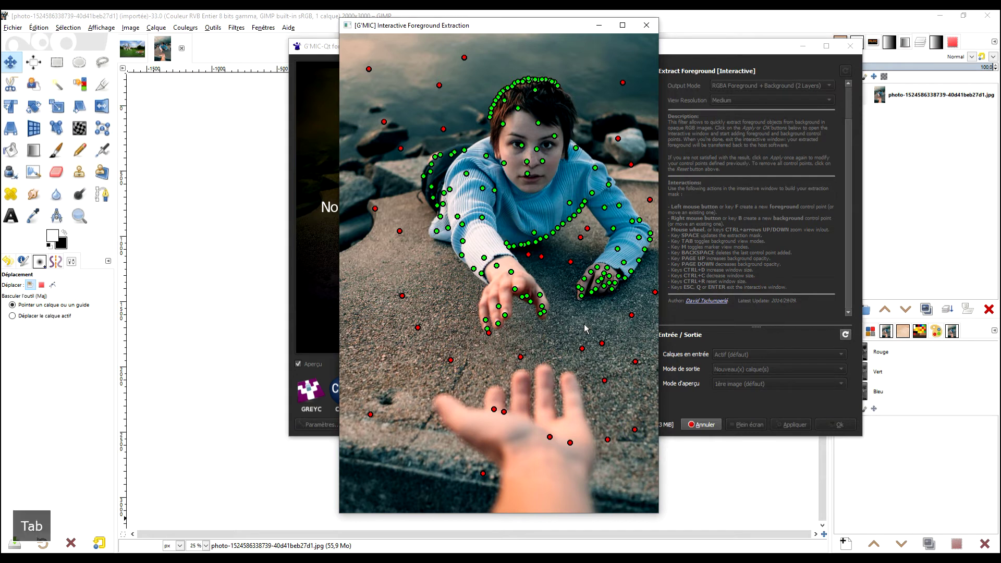
pyautogui.press('Tab')
pyautogui.moveTo(508, 25); pyautogui.dragTo(459, 25)
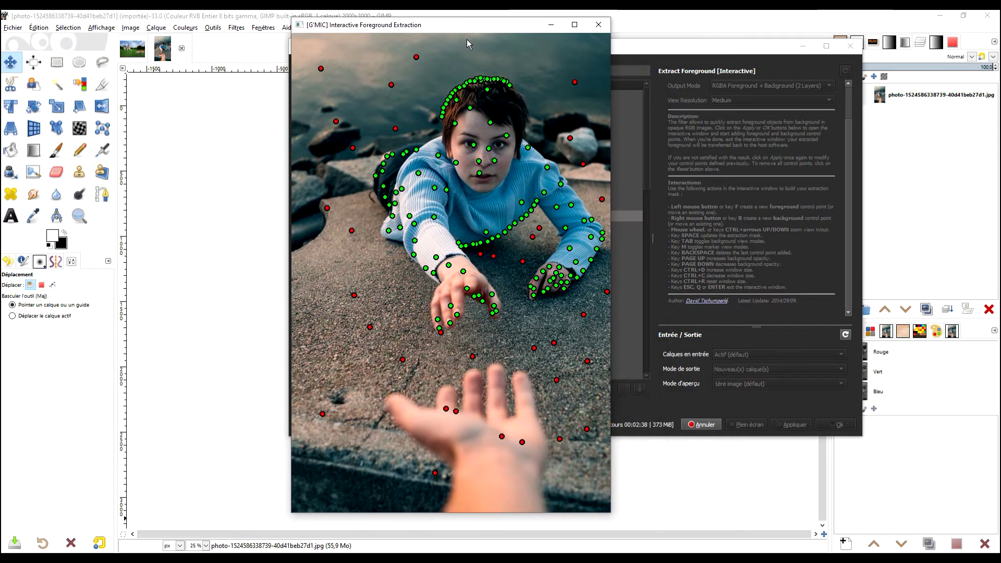
pyautogui.press('Tab')
pyautogui.press('Tab')
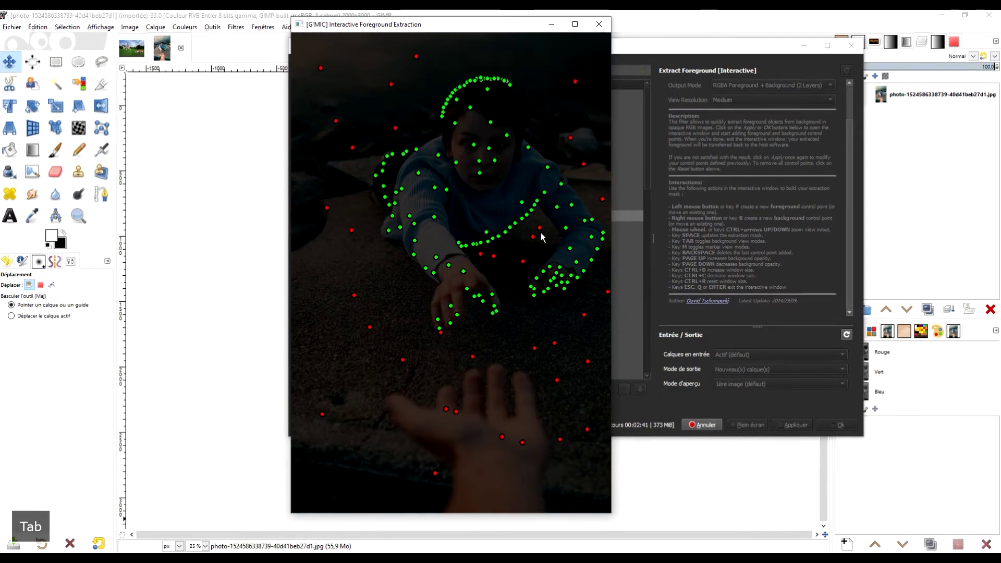
pyautogui.press('Tab')
pyautogui.press('Tab')
pyautogui.press('space')
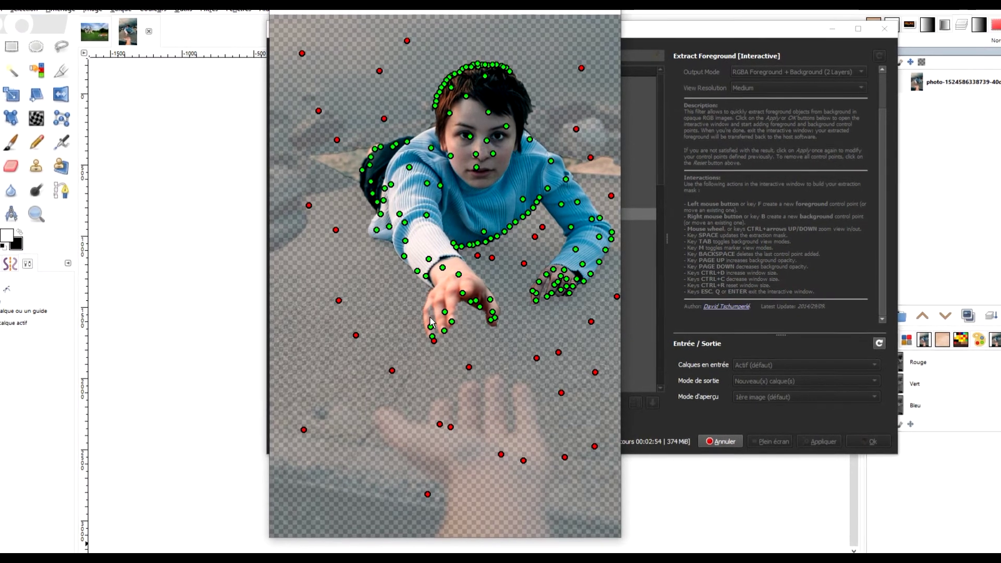
# Add a cluster of foreground control points along the outstretched hand's little finger
pyautogui.scroll(5, 429, 321)
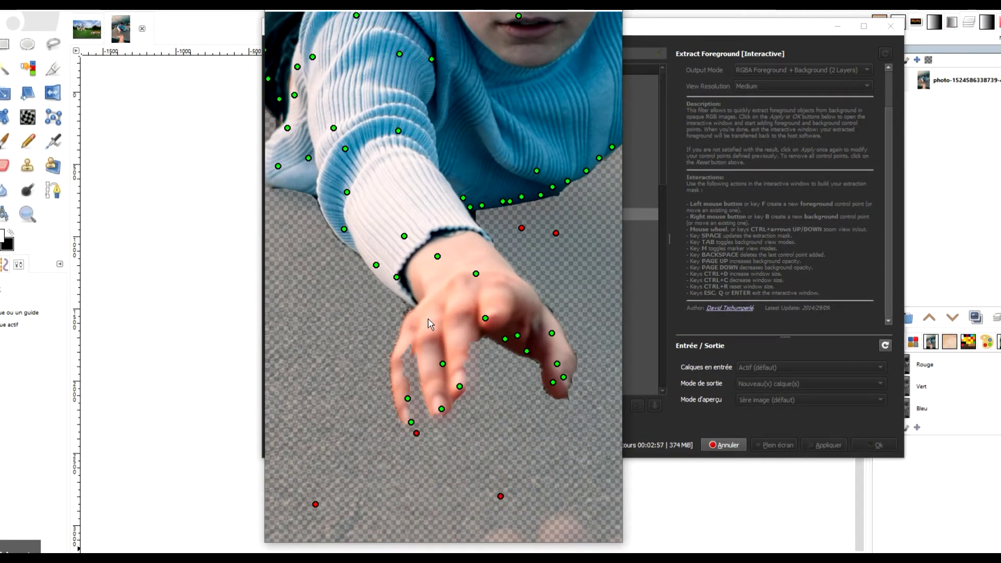
pyautogui.click(410, 386)
pyautogui.click(412, 377)
pyautogui.click(414, 407)
pyautogui.click(419, 385)
pyautogui.click(417, 363)
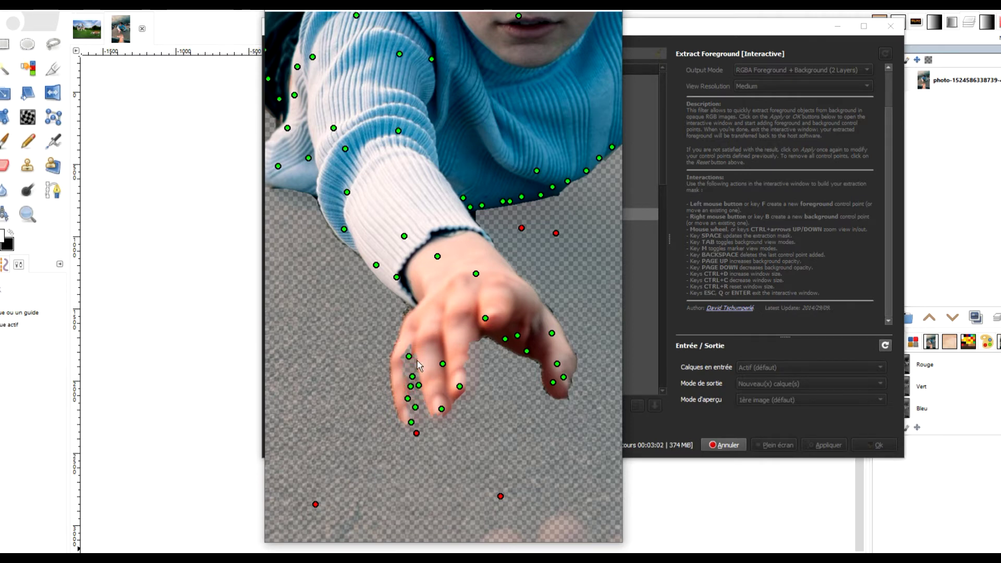
# Place a background control point in the corner between the woman's hair and the outstretched arm's shoulder
pyautogui.scroll(-3, 465, 202)
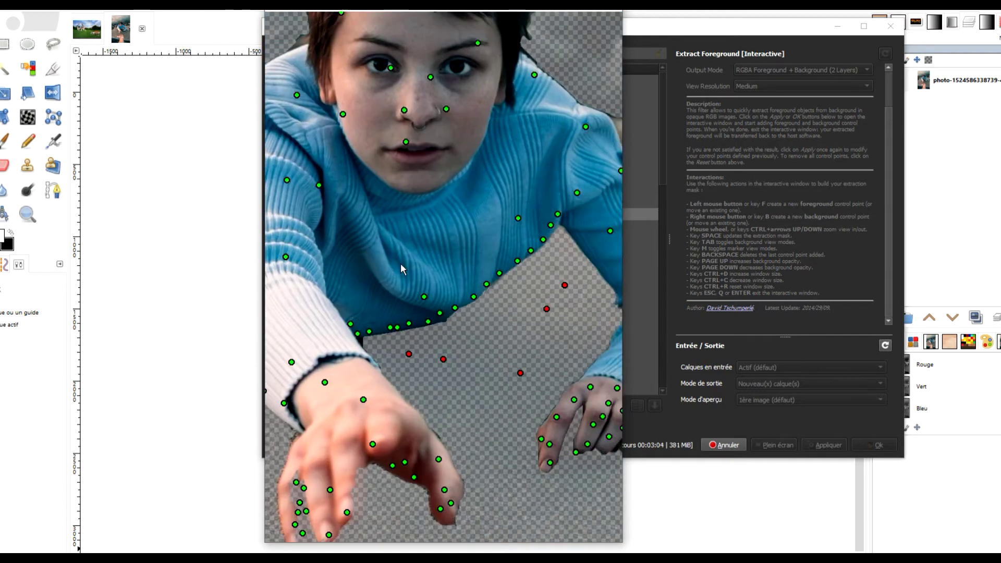
pyautogui.scroll(2, 400, 264)
pyautogui.scroll(1, 484, 277)
pyautogui.scroll(1, 454, 236)
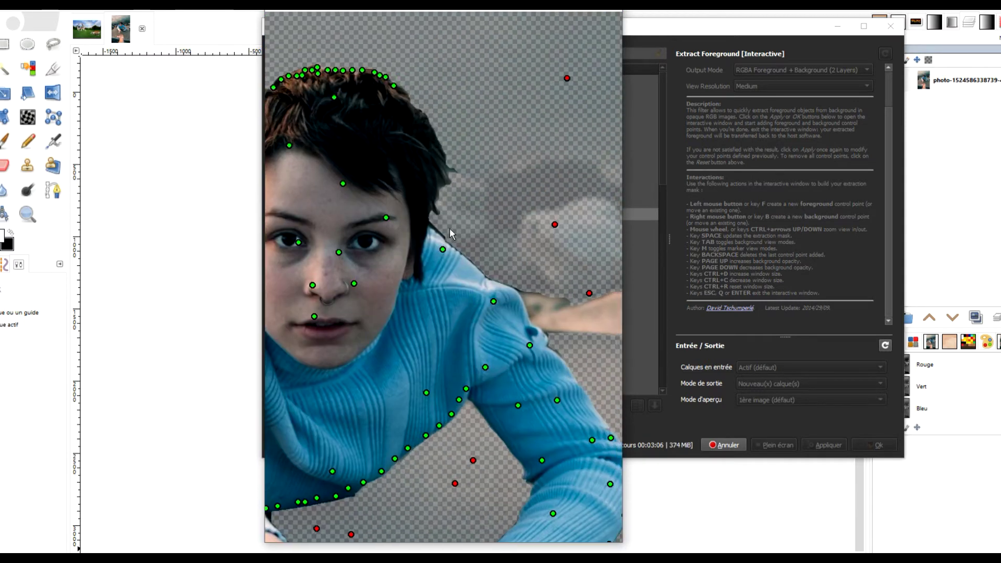
pyautogui.moveTo(409, 149); pyautogui.dragTo(501, 257)
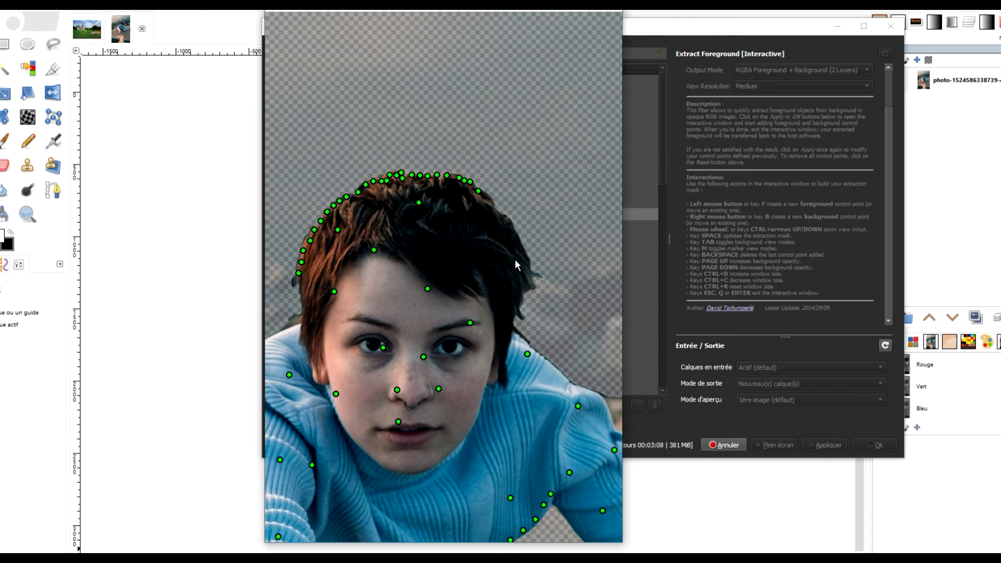
pyautogui.moveTo(440, 266); pyautogui.dragTo(547, 251)
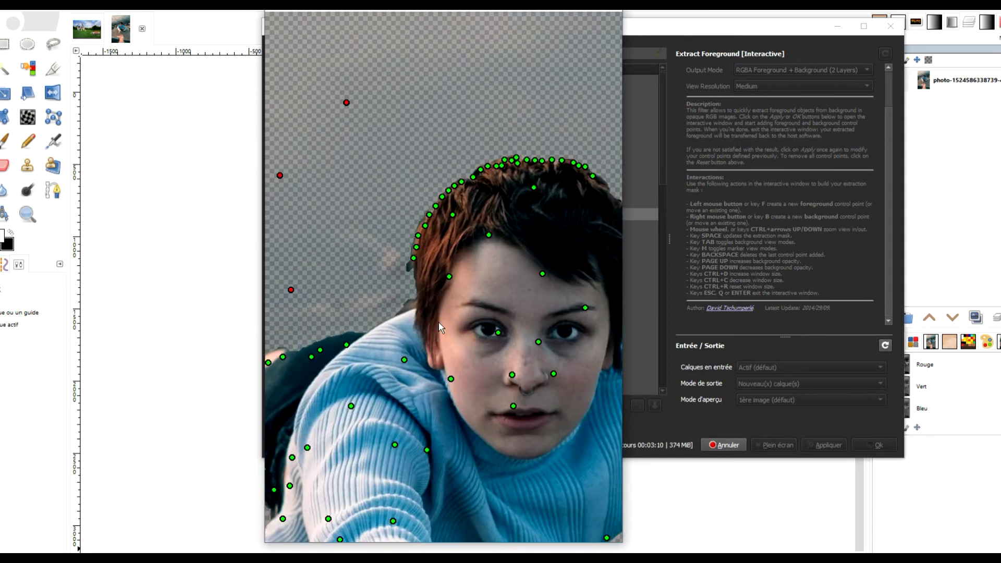
pyautogui.moveTo(508, 285); pyautogui.dragTo(512, 283)
pyautogui.rightClick(503, 262)
# Add foreground control points along the upper and outer edge of the dark trousers
pyautogui.click(379, 307)
pyautogui.click(365, 321)
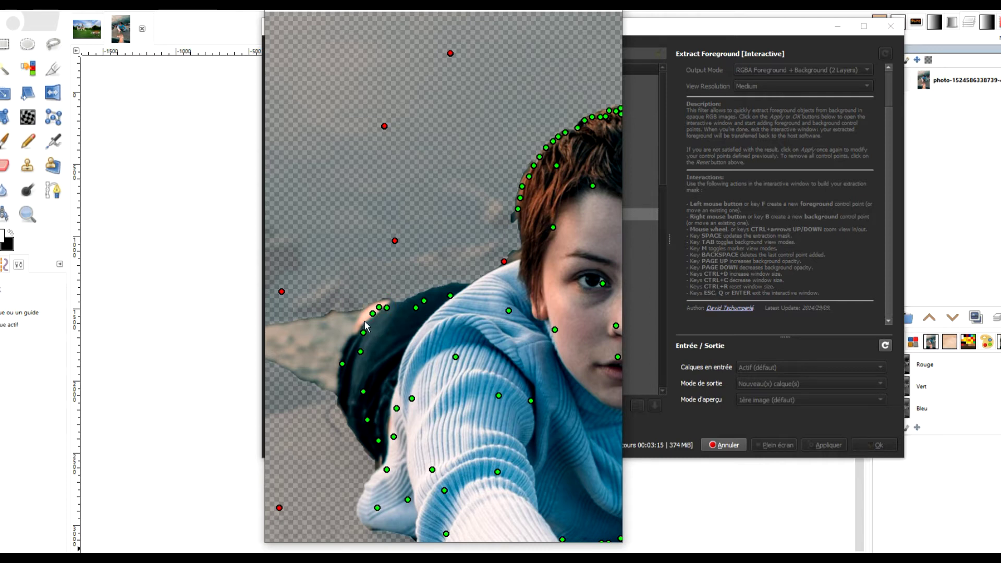
pyautogui.click(345, 395)
# Cover the leftover rock and slab patches beside the dark trousers with background control points
pyautogui.rightClick(317, 343)
pyautogui.rightClick(308, 380)
pyautogui.moveTo(348, 326); pyautogui.dragTo(446, 274)
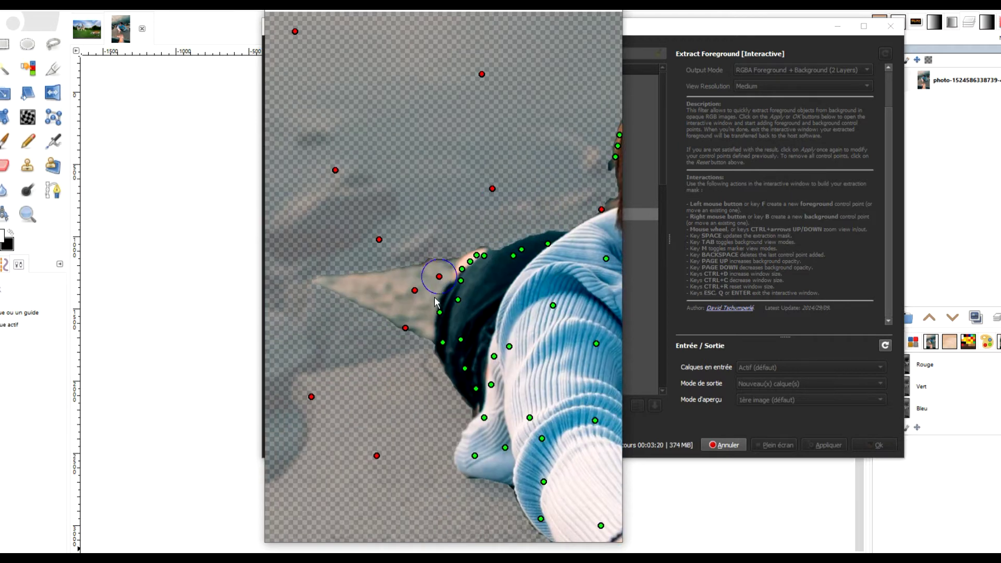
pyautogui.rightClick(425, 322)
pyautogui.rightClick(423, 350)
pyautogui.rightClick(393, 305)
pyautogui.rightClick(372, 284)
pyautogui.rightClick(335, 304)
pyautogui.rightClick(335, 337)
pyautogui.rightClick(408, 276)
pyautogui.rightClick(421, 255)
pyautogui.rightClick(395, 243)
pyautogui.rightClick(377, 411)
# Update the extraction mask with both of the woman's hands in view
pyautogui.moveTo(436, 247); pyautogui.dragTo(304, 90)
pyautogui.moveTo(599, 459); pyautogui.dragTo(518, 319)
pyautogui.moveTo(439, 317); pyautogui.dragTo(356, 313)
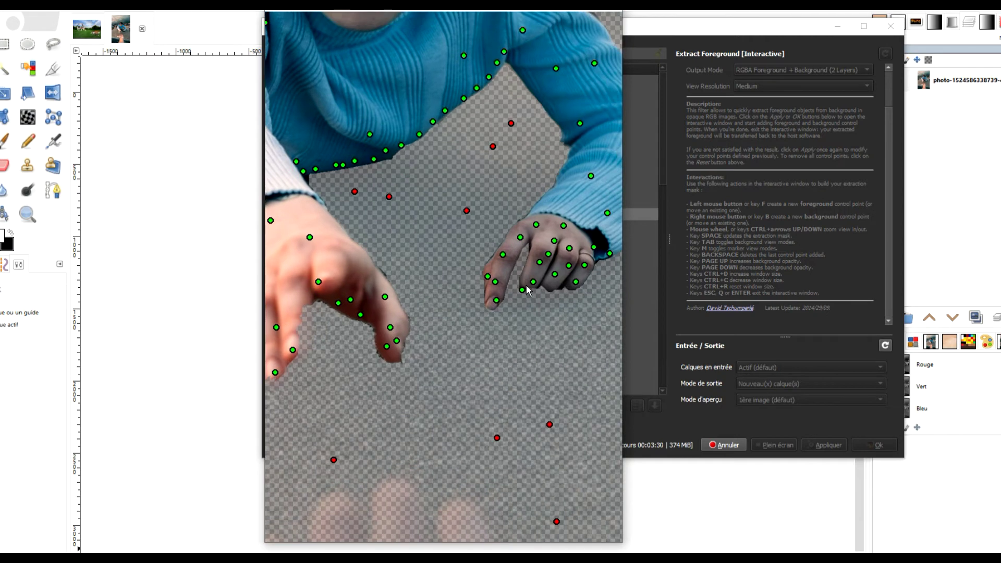
pyautogui.press('space')
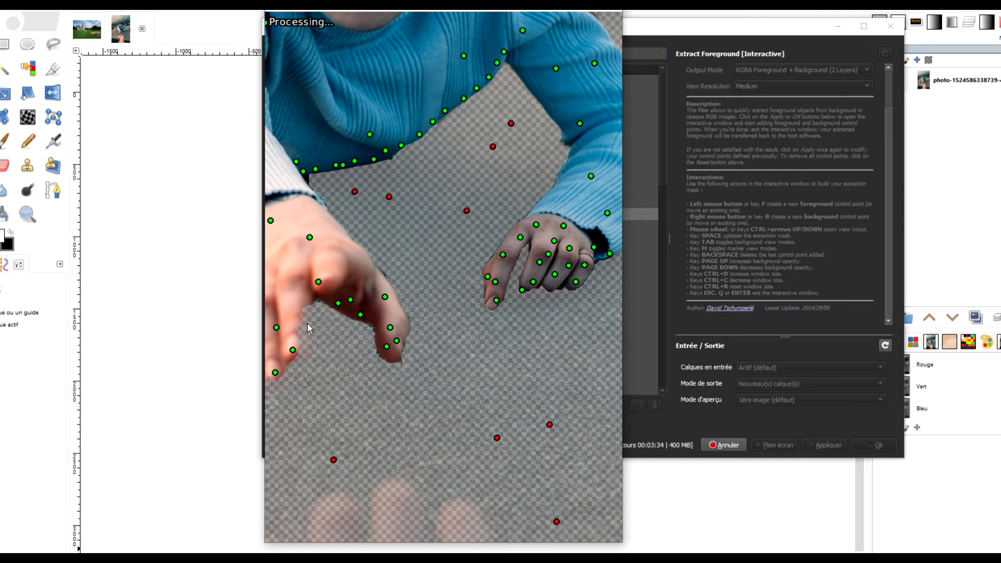
# Add foreground control points along the finger edge facing the outstretched hand's thumb
pyautogui.click(305, 314)
pyautogui.click(301, 334)
pyautogui.click(308, 307)
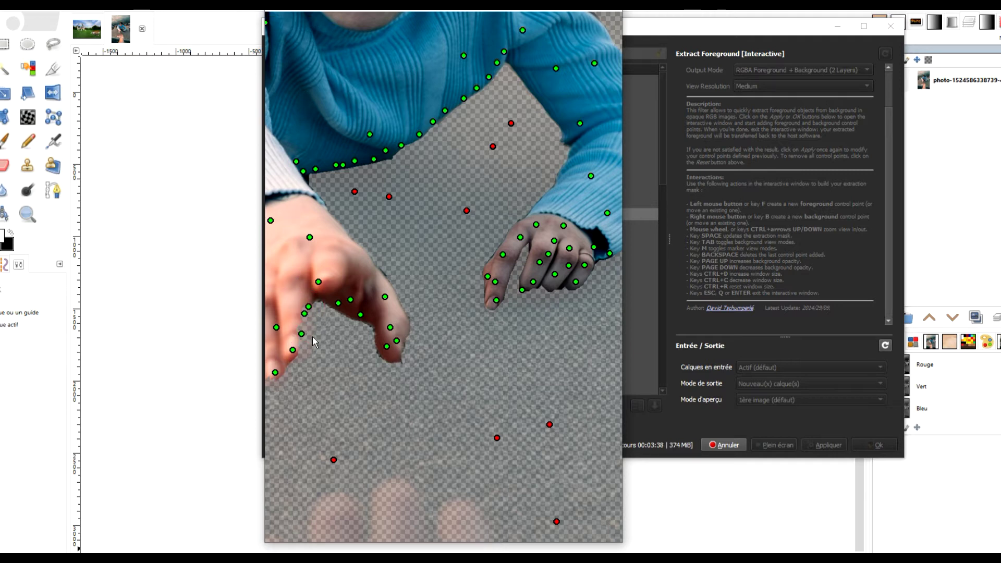
# Refine the bent arm's hand with control points around its index finger and update the extraction mask
pyautogui.click(510, 276)
pyautogui.click(518, 254)
pyautogui.moveTo(522, 290); pyautogui.dragTo(525, 285)
pyautogui.press('space')
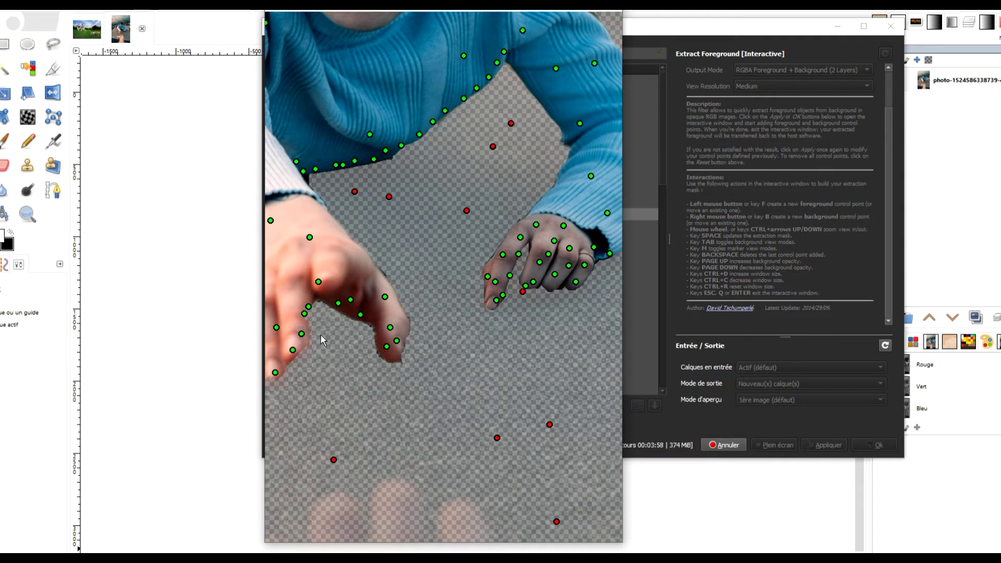
# Add further foreground control points along the edges and fingertips of the outstretched hand's fingers
pyautogui.click(308, 318)
pyautogui.moveTo(345, 265); pyautogui.dragTo(499, 286)
pyautogui.click(407, 404)
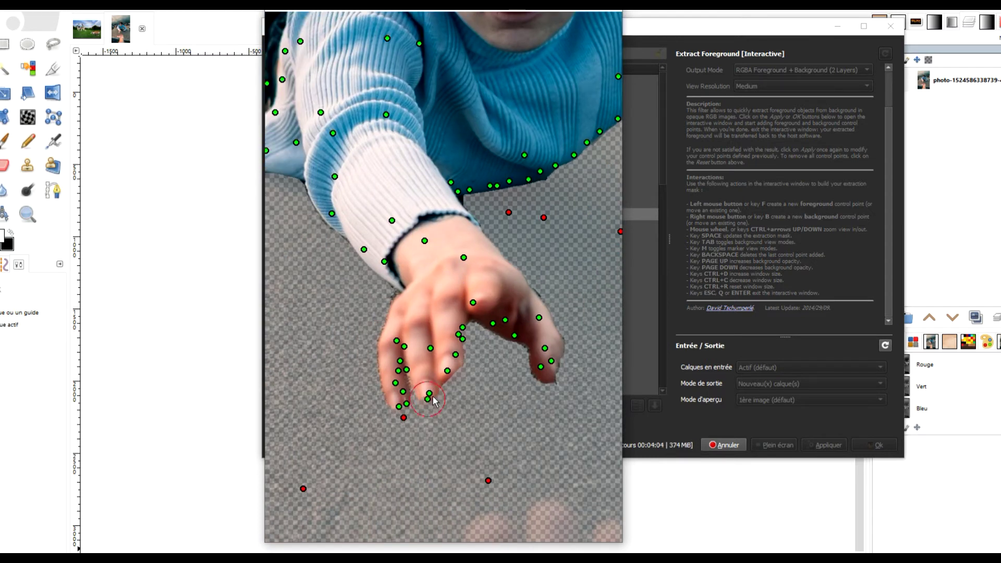
pyautogui.click(460, 367)
pyautogui.click(454, 375)
pyautogui.click(451, 380)
# Cycle through the marker display modes and examine the cutout around the outstretched arm, shoulder and head
pyautogui.moveTo(467, 189); pyautogui.dragTo(437, 252)
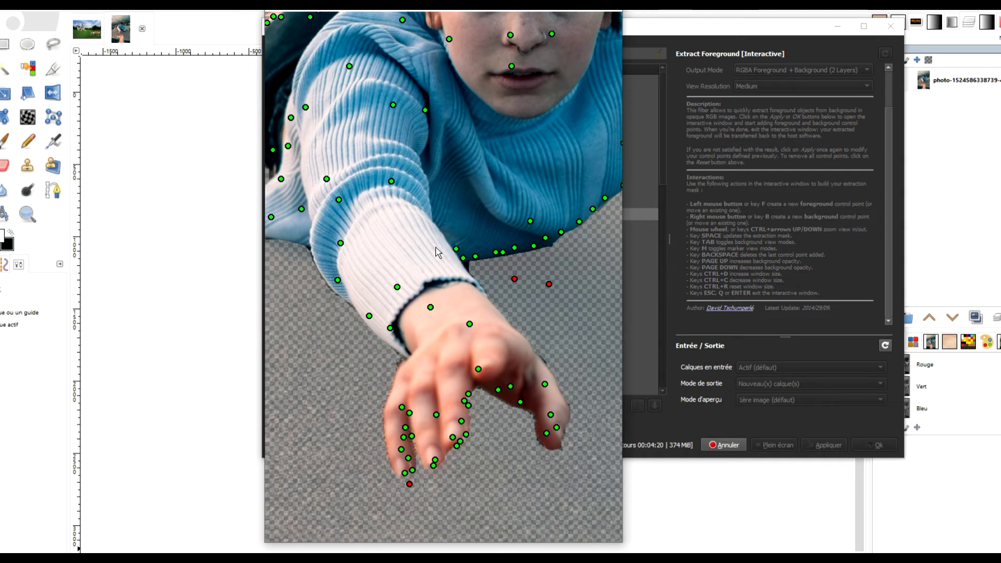
pyautogui.press('m')
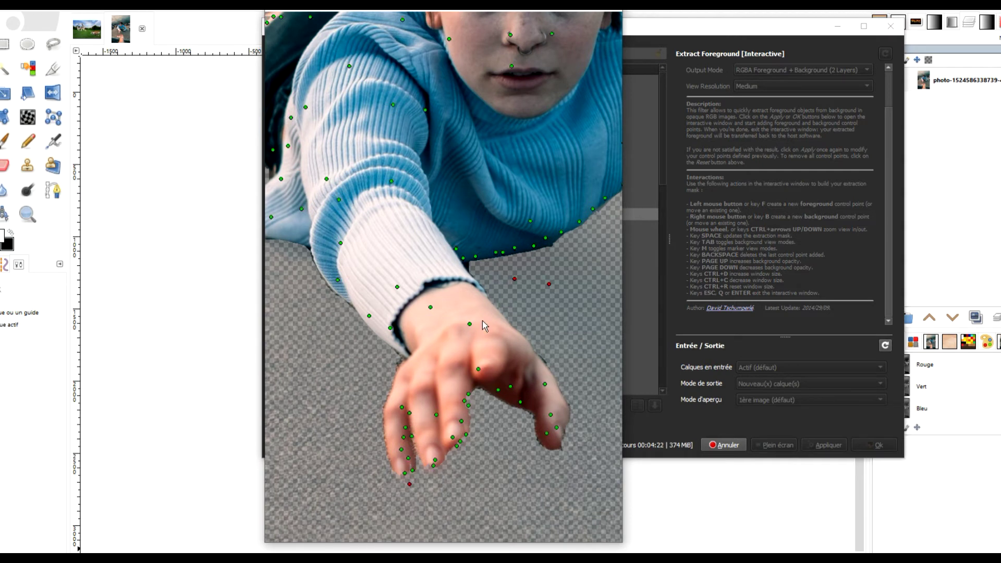
pyautogui.press('m')
pyautogui.press('m')
pyautogui.moveTo(390, 195); pyautogui.dragTo(435, 420)
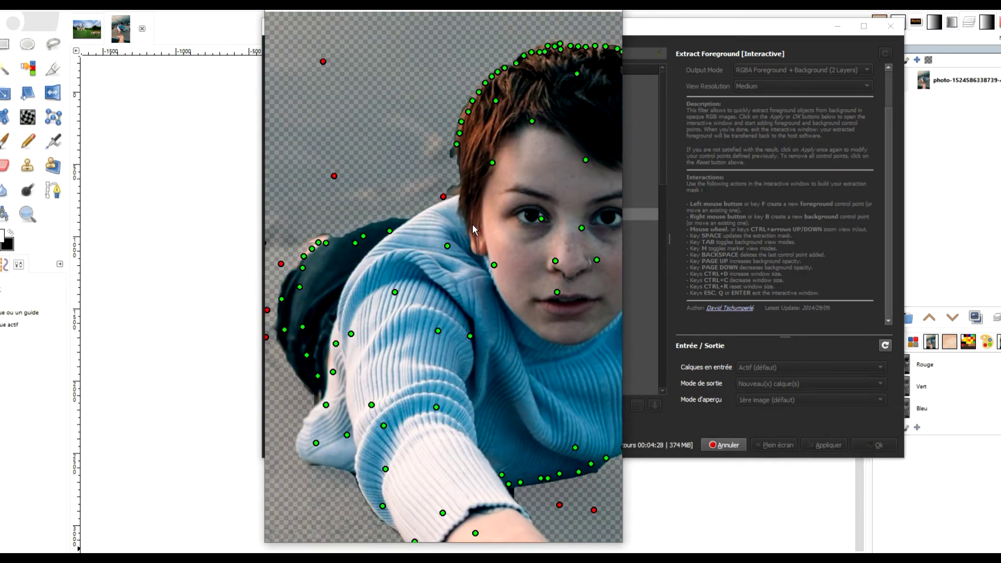
# Add background control points along the hair edges and where the hair meets the shoulders on both sides of the head
pyautogui.rightClick(451, 190)
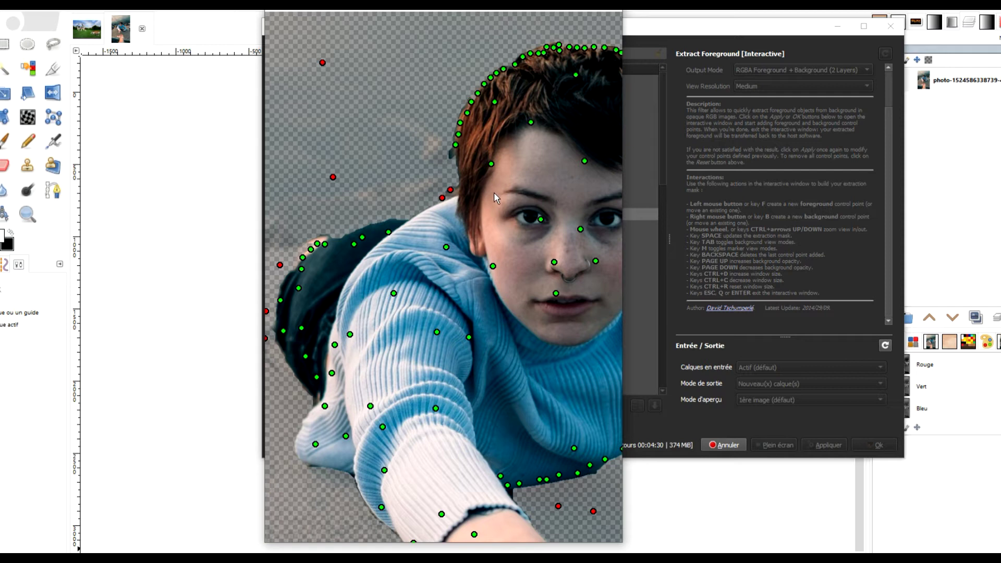
pyautogui.moveTo(498, 148); pyautogui.dragTo(416, 225)
pyautogui.rightClick(410, 233)
pyautogui.moveTo(561, 199); pyautogui.dragTo(386, 245)
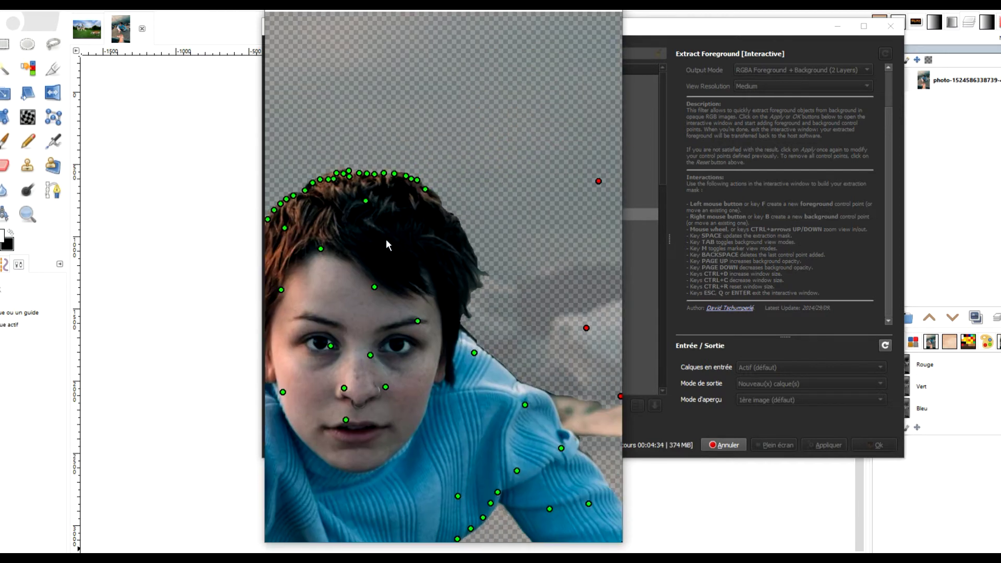
pyautogui.rightClick(484, 273)
pyautogui.moveTo(486, 344); pyautogui.dragTo(492, 145)
pyautogui.rightClick(476, 142)
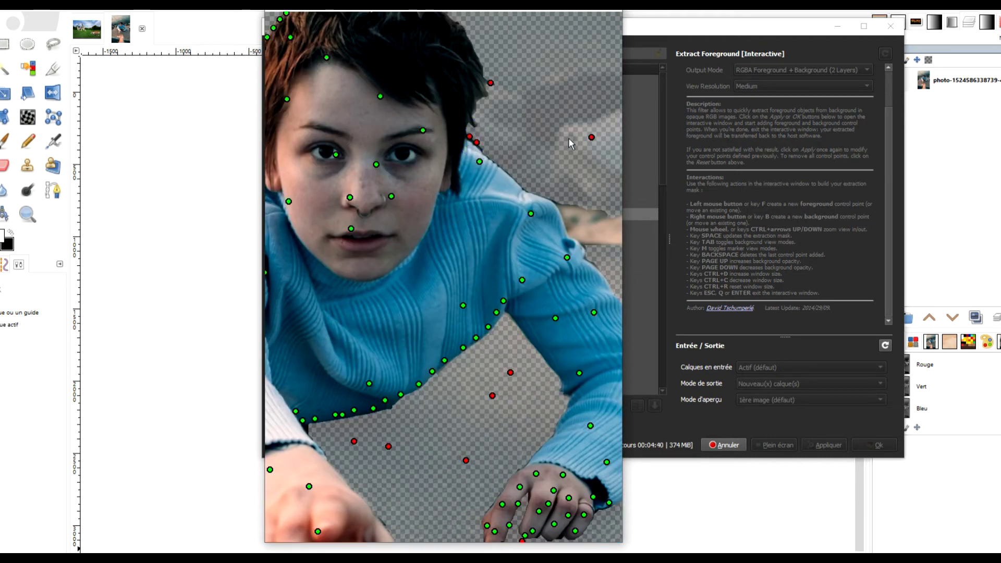
# Mark the leftover pale rock behind the bent arm's shoulder with several background control points and update the extraction mask
pyautogui.scroll(-1, 460, 227)
pyautogui.rightClick(553, 214)
pyautogui.rightClick(600, 225)
pyautogui.rightClick(609, 207)
pyautogui.rightClick(565, 225)
pyautogui.rightClick(591, 218)
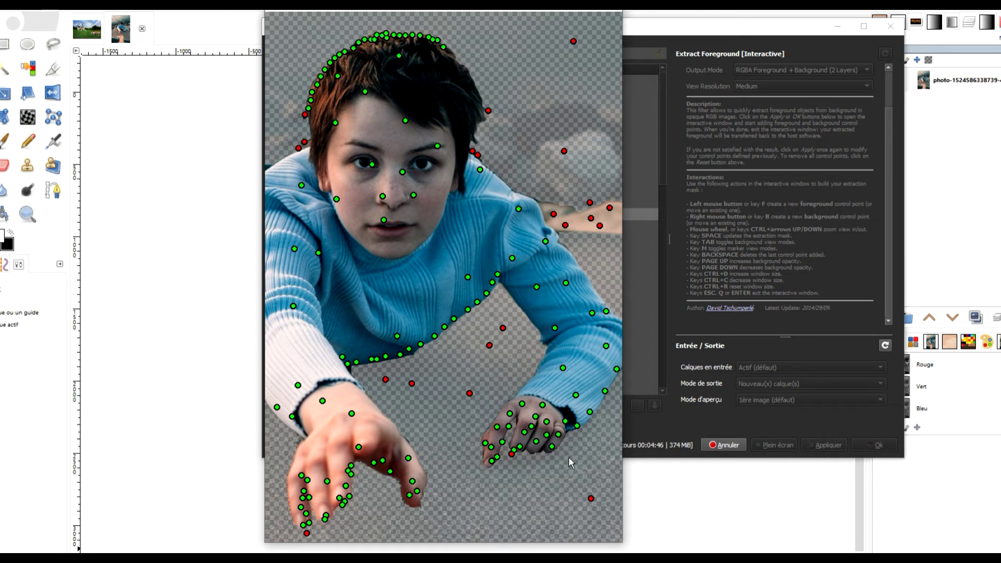
pyautogui.press('space')
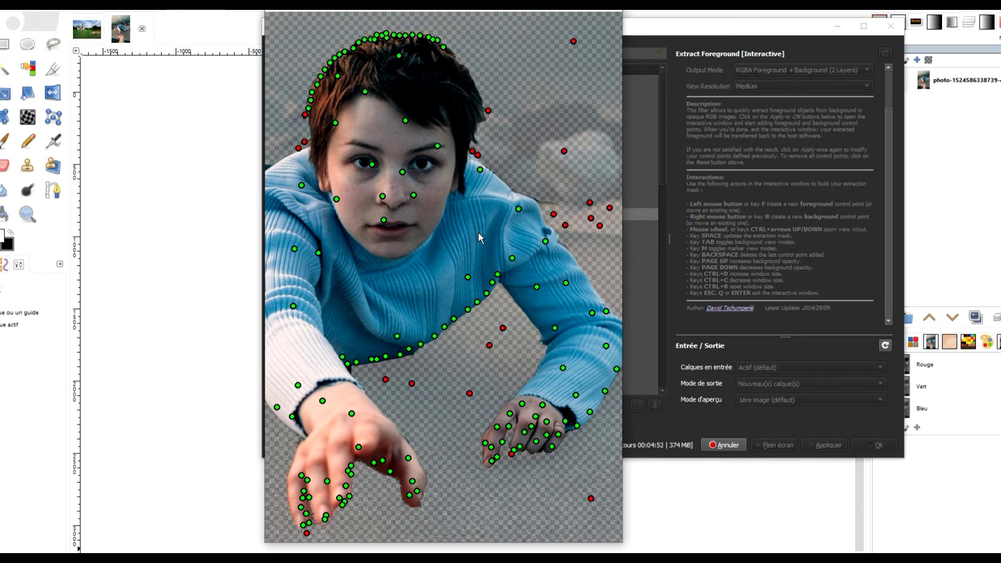
# Add two background control points just above the bent arm's shoulder, update the extraction mask and finish the interactive extraction
pyautogui.rightClick(545, 202)
pyautogui.rightClick(536, 196)
pyautogui.moveTo(327, 211); pyautogui.dragTo(462, 244)
pyautogui.moveTo(407, 205); pyautogui.dragTo(336, 151)
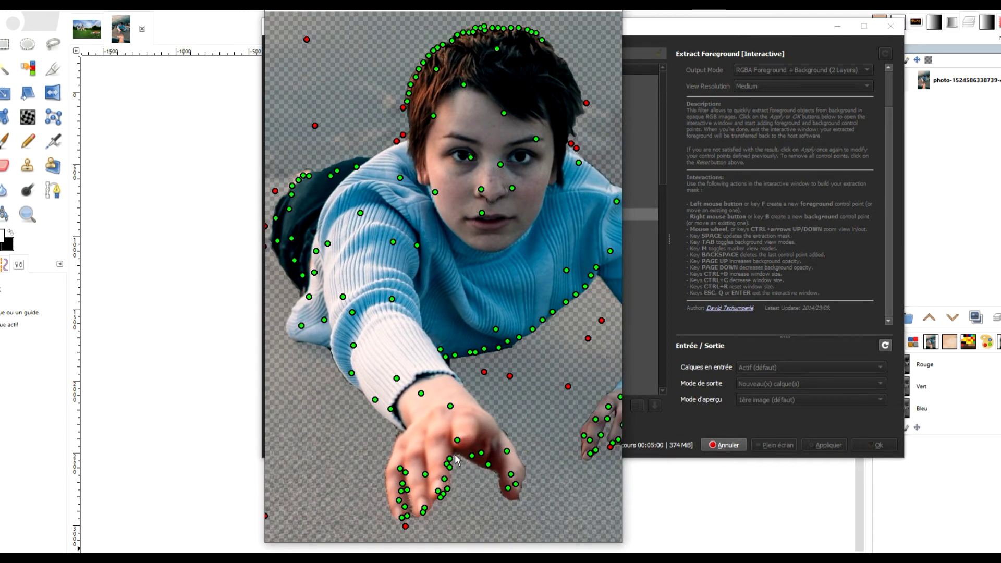
pyautogui.moveTo(549, 392); pyautogui.dragTo(396, 348)
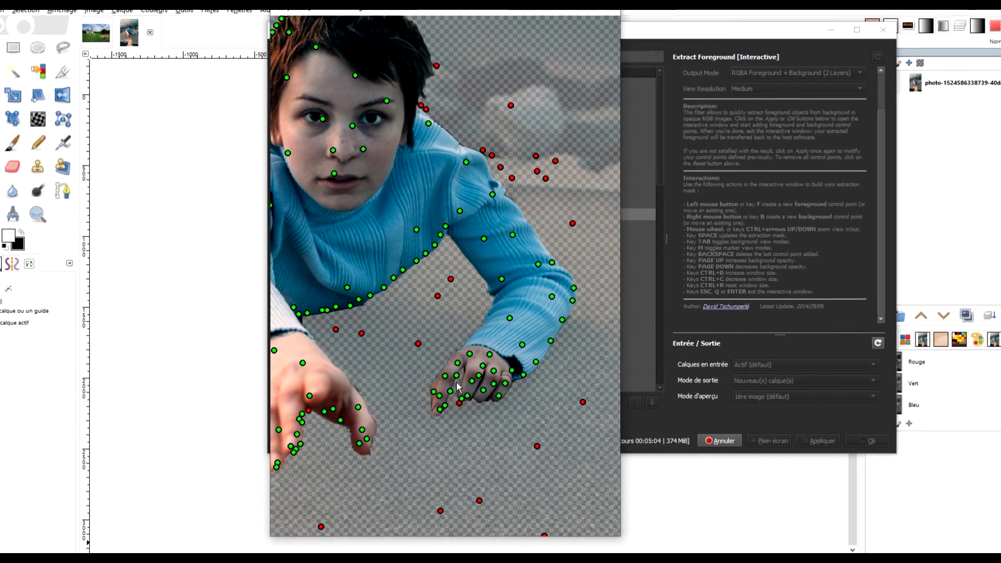
pyautogui.press('space')
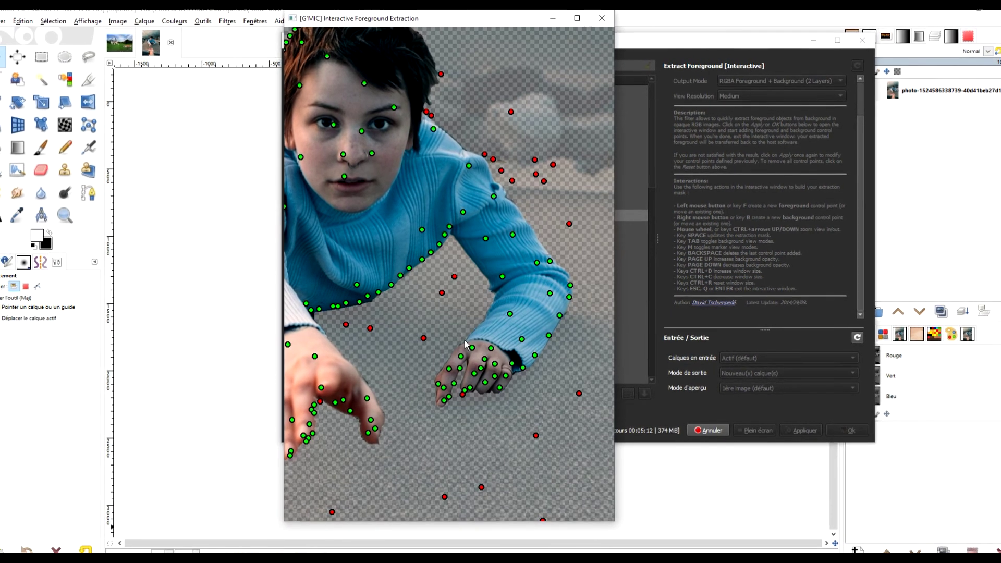
pyautogui.press('Return')
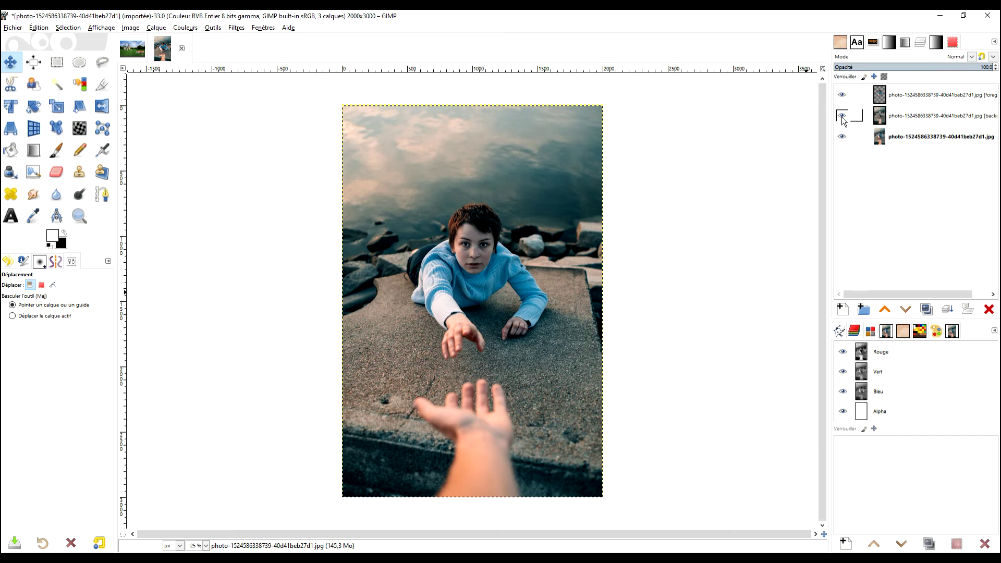
# Hide the background and original photo layers, then copy the woman's foreground layer
pyautogui.click(842, 137)
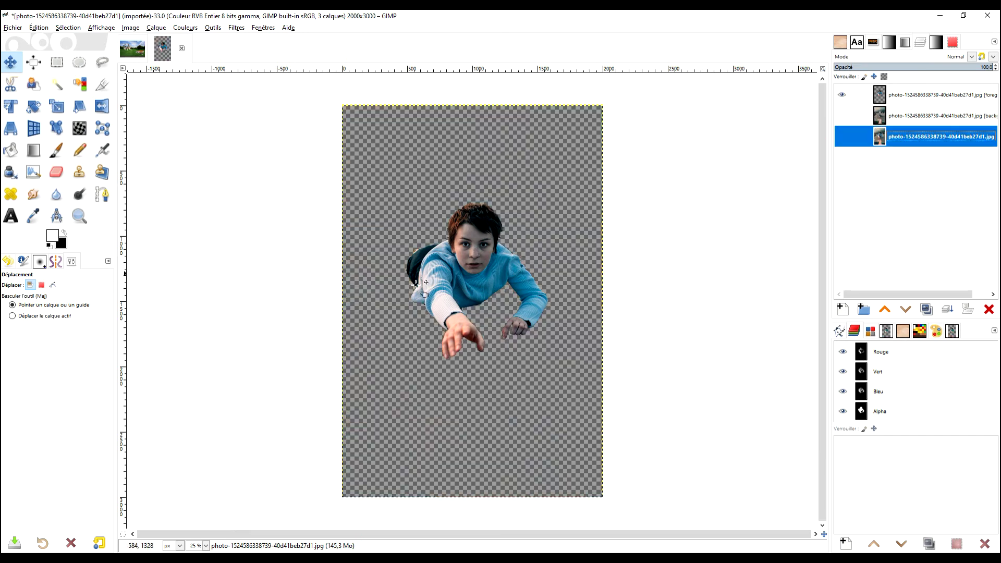
pyautogui.scroll(2, 524, 277)
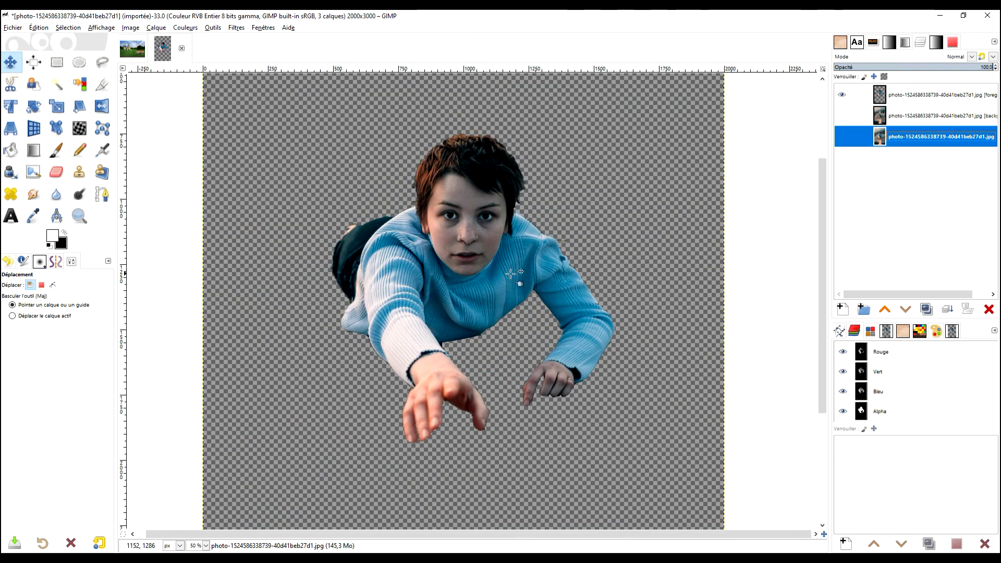
pyautogui.click(56, 62)
pyautogui.click(886, 99)
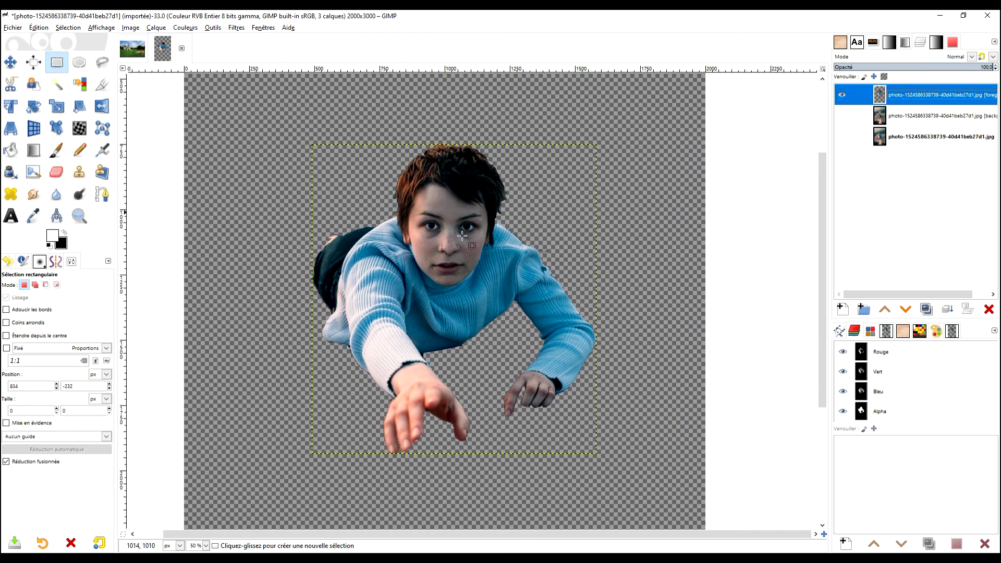
pyautogui.click(42, 28)
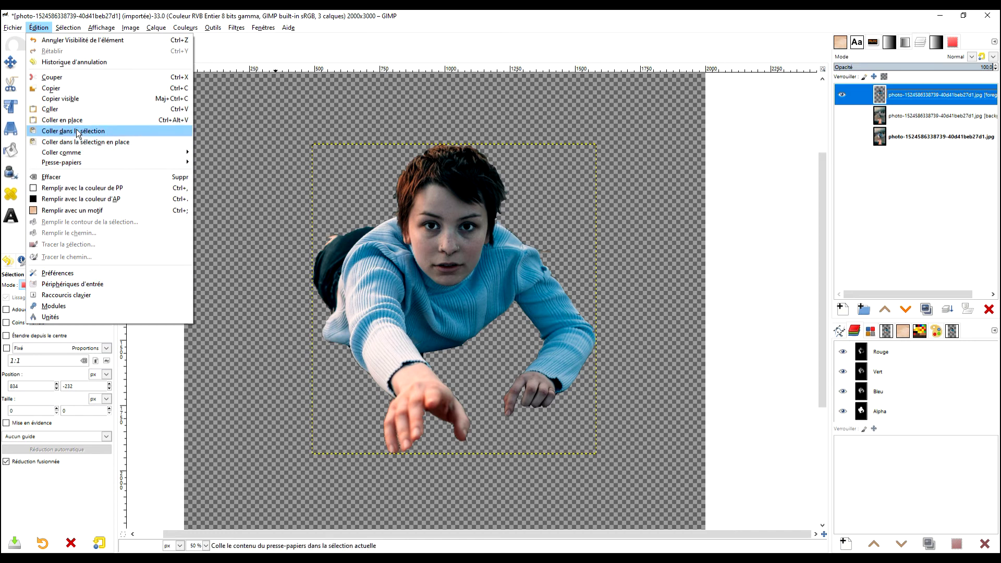
pyautogui.click(55, 89)
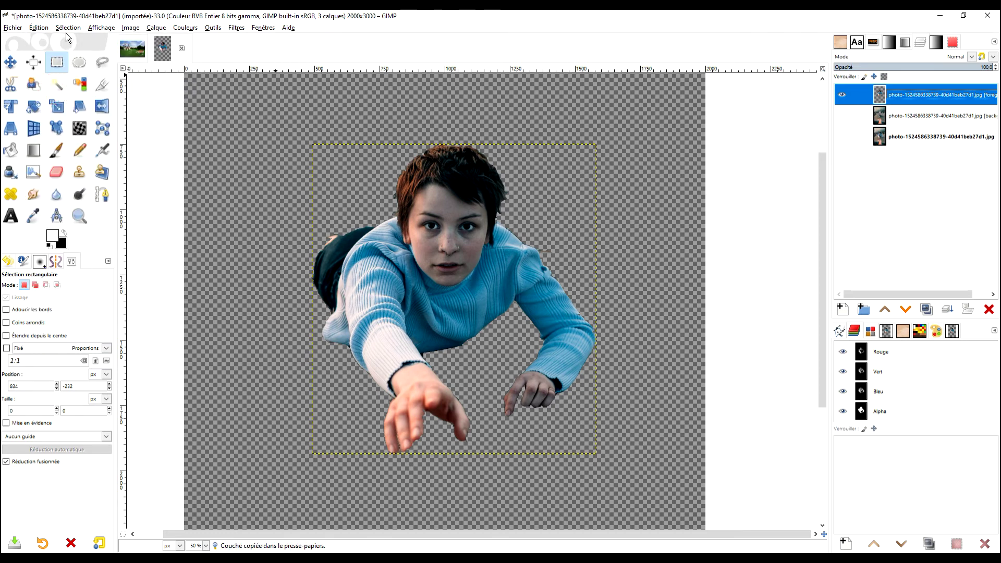
# Paste the copied cutout into the PLACE.xcf park composite as a new layer
pyautogui.click(131, 49)
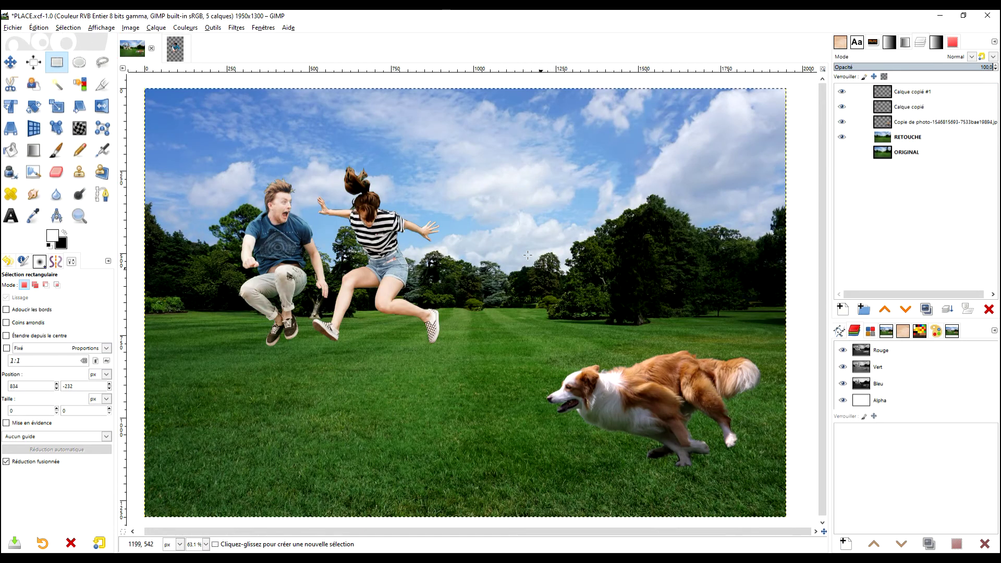
pyautogui.click(39, 27)
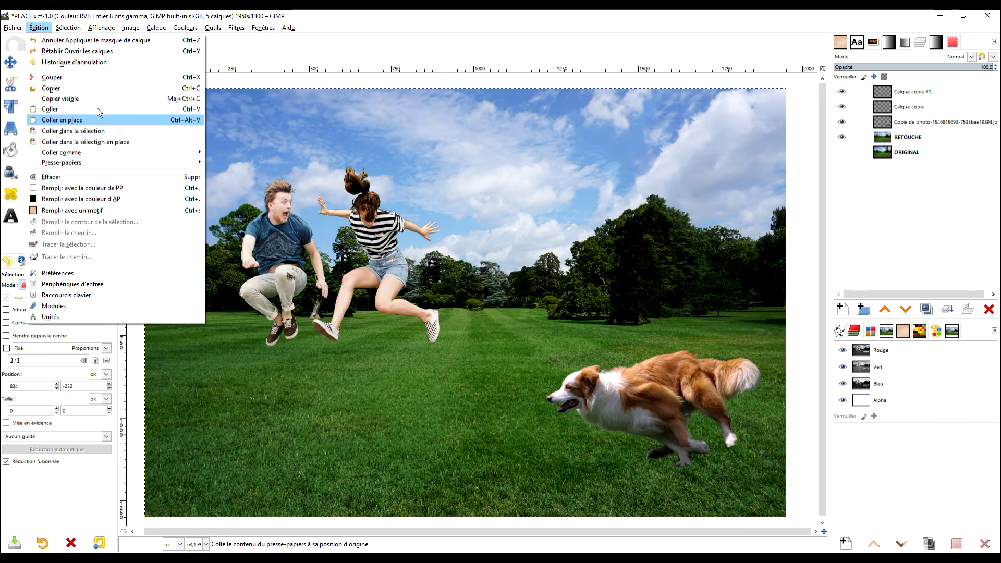
pyautogui.moveTo(103, 152)
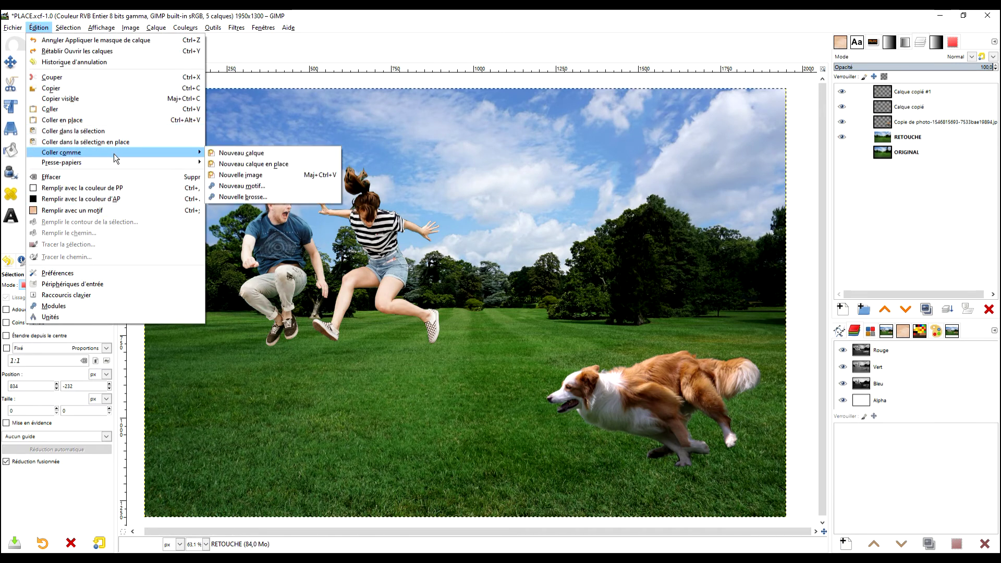
pyautogui.click(239, 152)
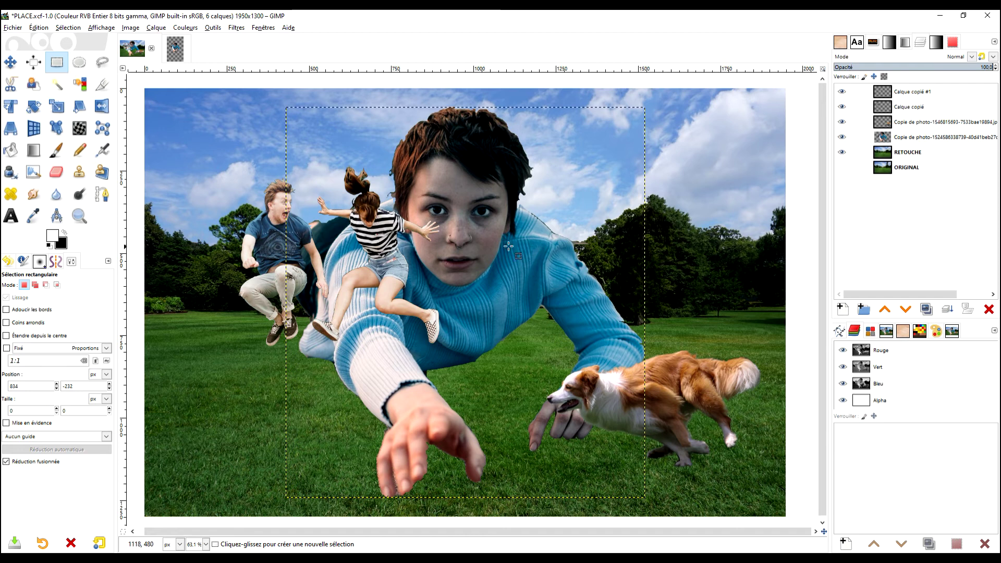
# Scale the woman's layer proportionally to about 227 × 246 px and position it on the grass beneath the jumping pair
pyautogui.click(57, 106)
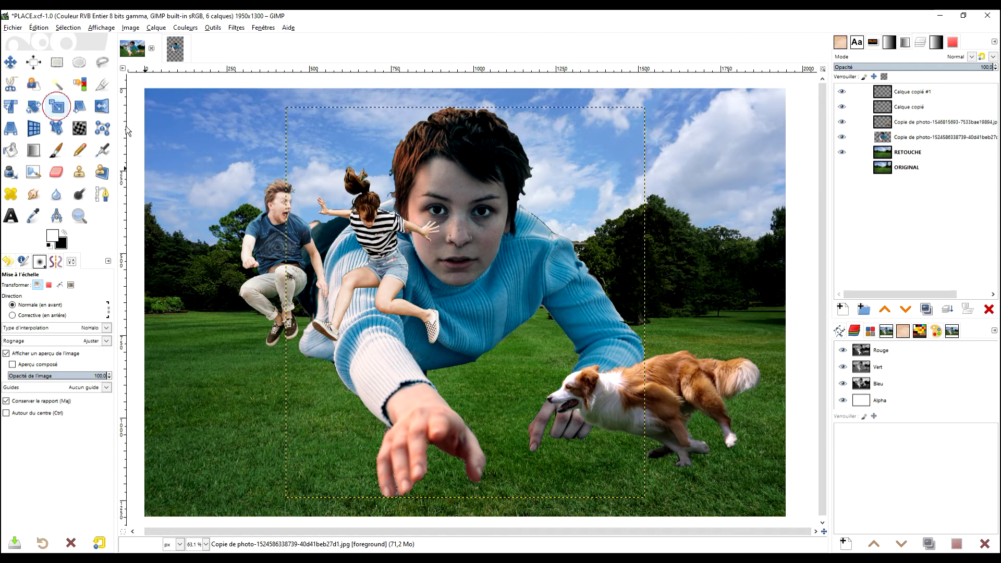
pyautogui.click(471, 205)
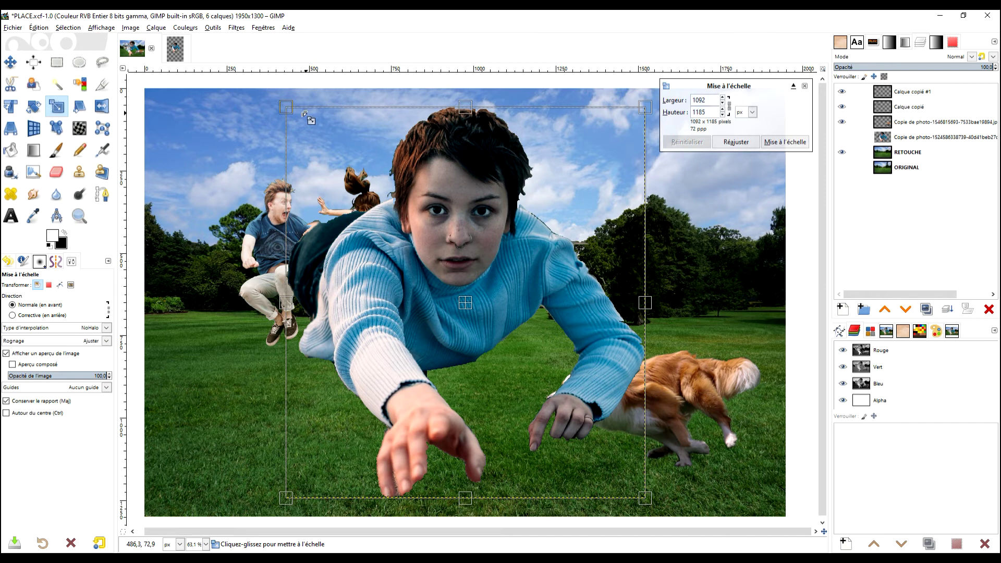
pyautogui.moveTo(286, 107); pyautogui.dragTo(515, 341)
pyautogui.moveTo(589, 431); pyautogui.dragTo(414, 394)
pyautogui.moveTo(328, 306); pyautogui.dragTo(390, 373)
pyautogui.moveTo(439, 427); pyautogui.dragTo(425, 387)
pyautogui.moveTo(374, 335); pyautogui.dragTo(379, 341)
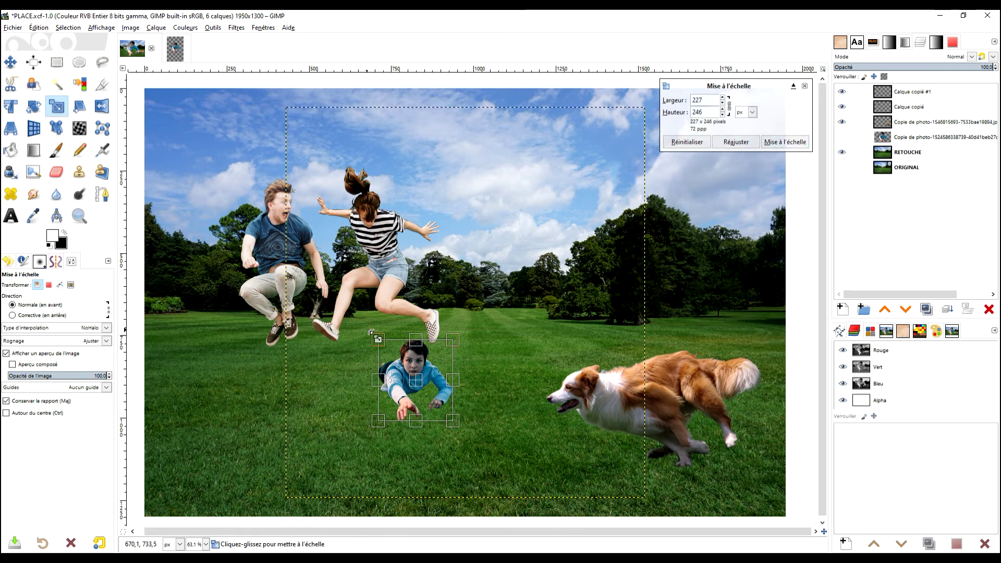
# Shrink the woman slightly further, move her up just below the jumping woman's foot and apply the scaling
pyautogui.moveTo(378, 340); pyautogui.dragTo(380, 345)
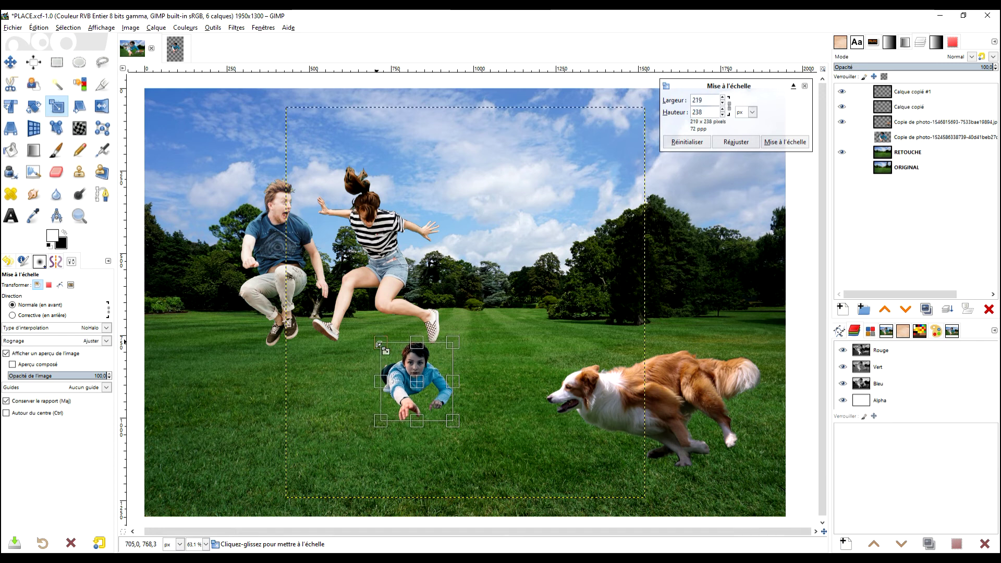
pyautogui.moveTo(404, 385); pyautogui.dragTo(423, 378)
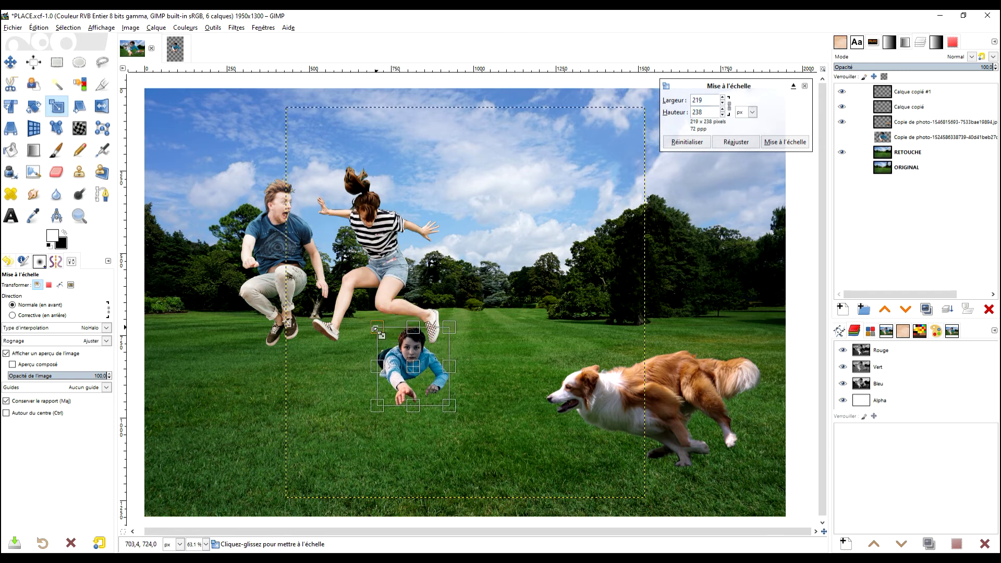
pyautogui.moveTo(377, 327); pyautogui.dragTo(381, 331)
pyautogui.click(802, 140)
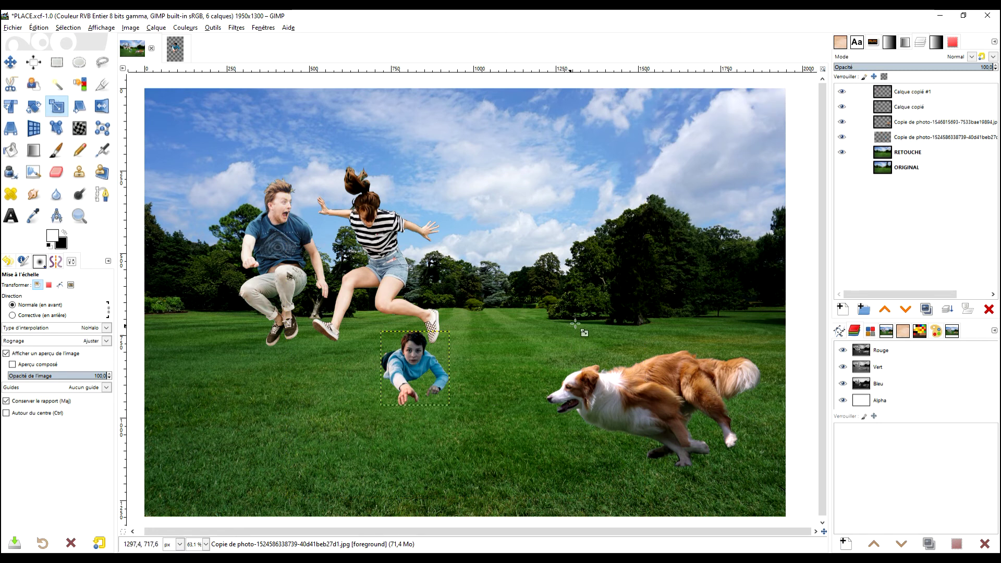
# Duplicate the lying woman's layer and delete the duplicate
pyautogui.click(938, 138)
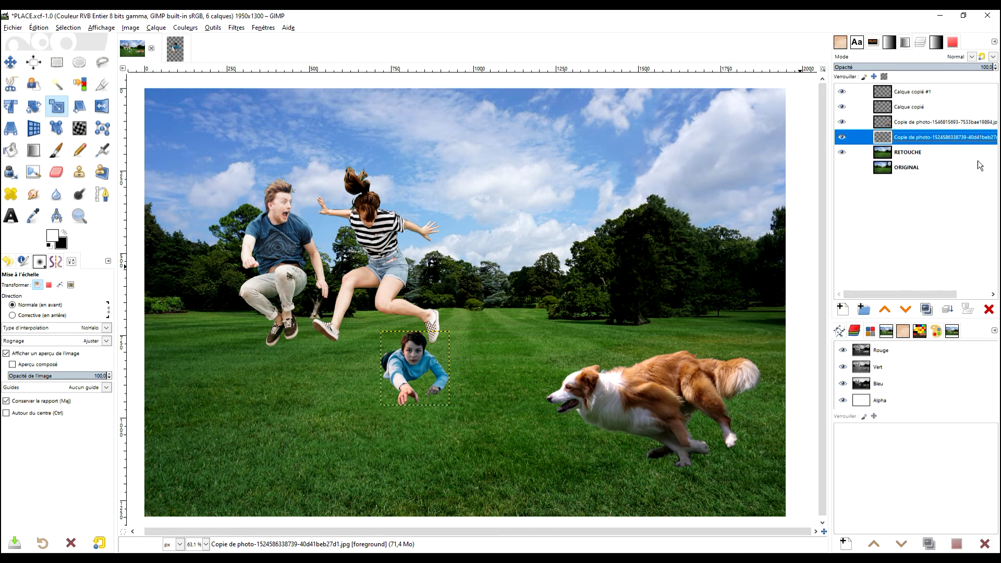
pyautogui.click(926, 310)
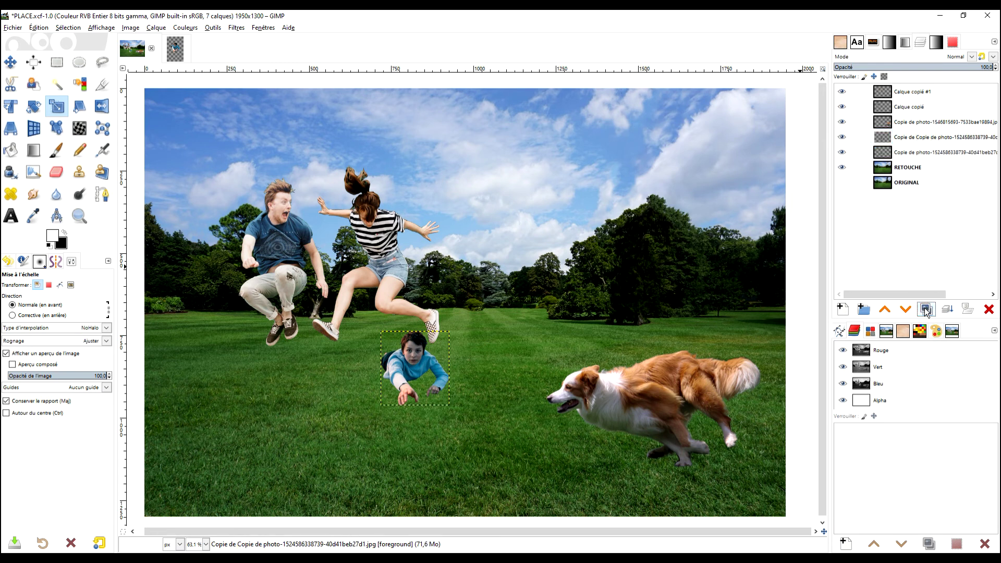
pyautogui.click(988, 310)
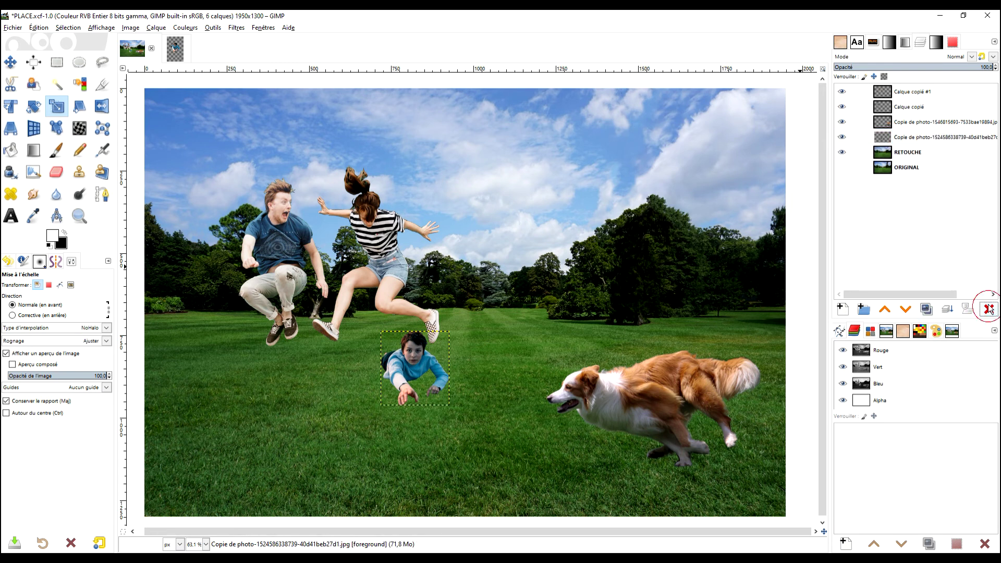
# Rename the lying woman's layer as "FEMME à terre"
pyautogui.click(933, 140)
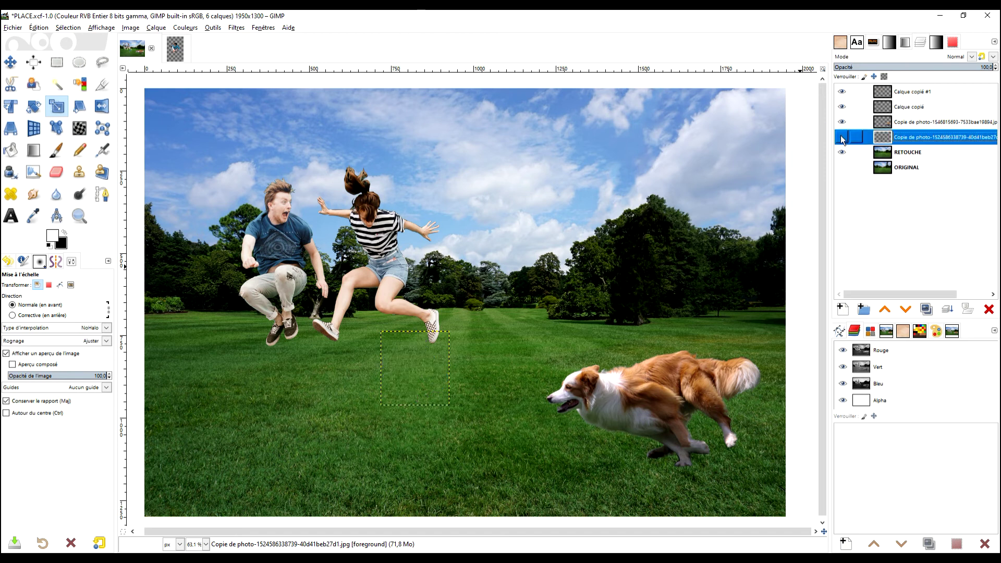
pyautogui.click(929, 135)
pyautogui.write('FEMME ')
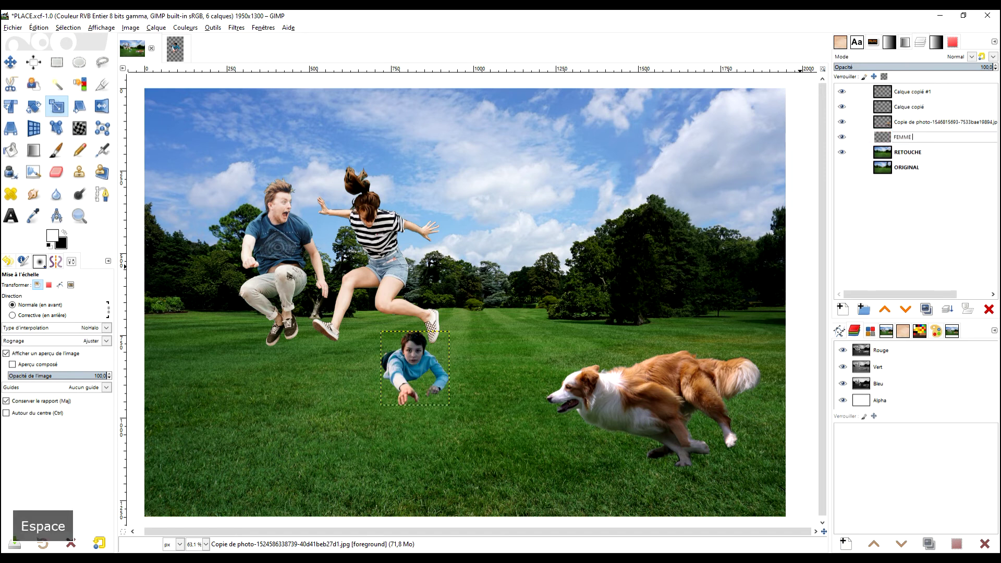
pyautogui.write('COUCH2E')
pyautogui.press('Return')
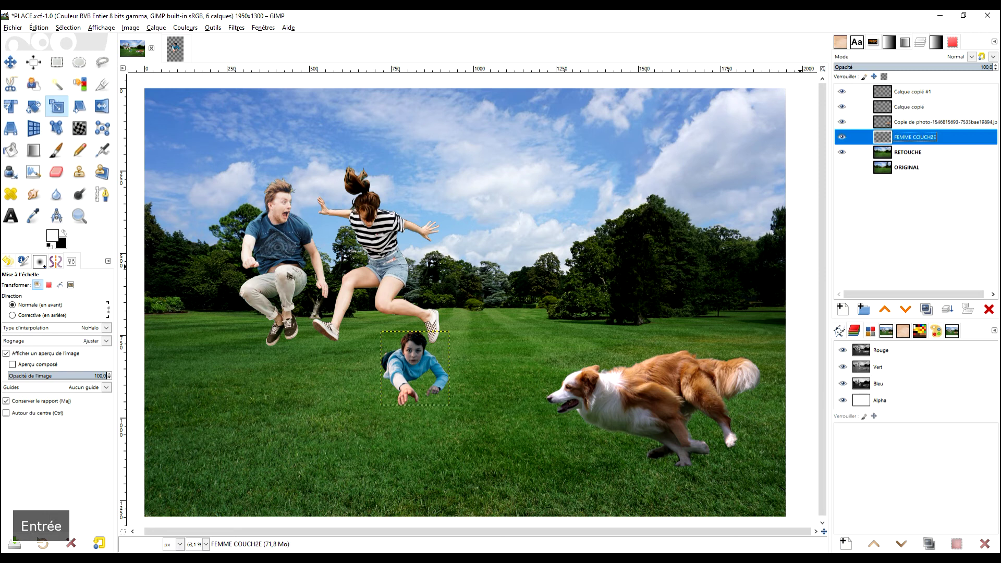
pyautogui.doubleClick(917, 138)
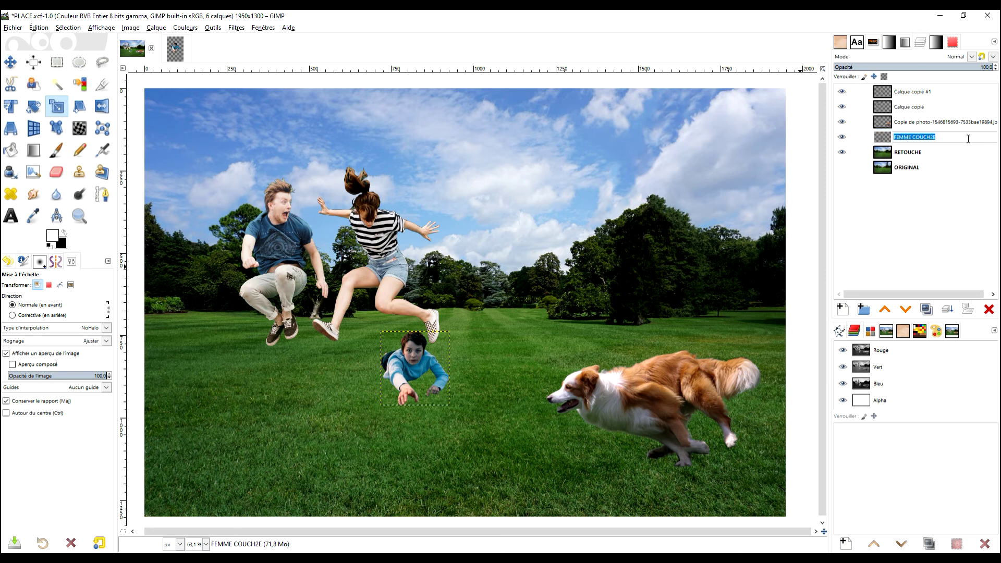
pyautogui.doubleClick(929, 136)
pyautogui.press('capslock')
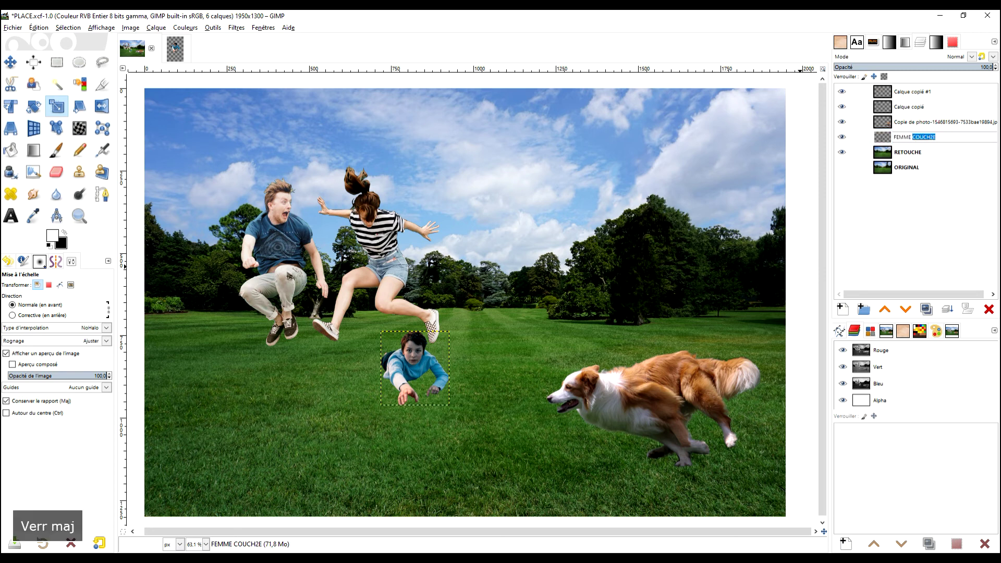
pyautogui.write('à terre')
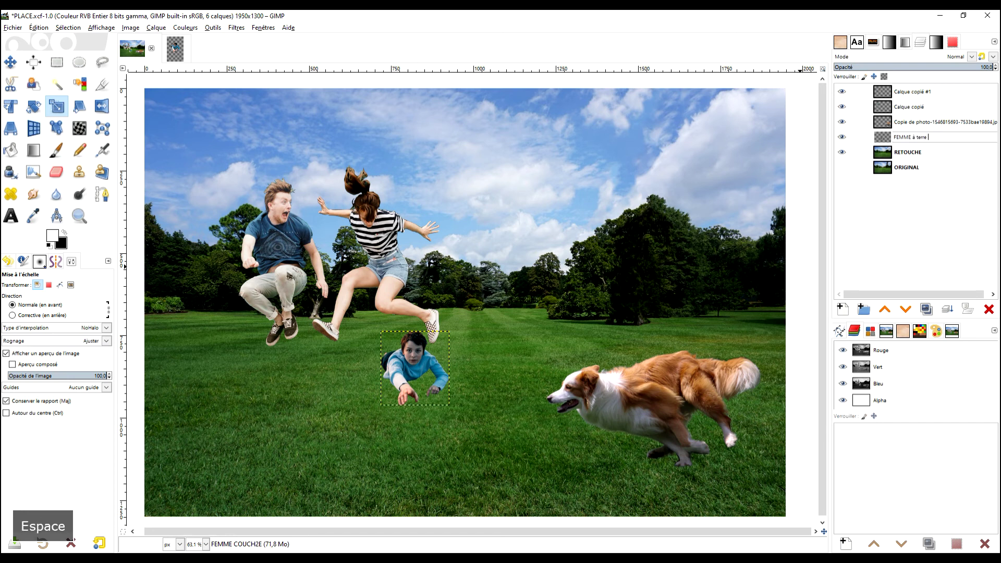
pyautogui.press('Return')
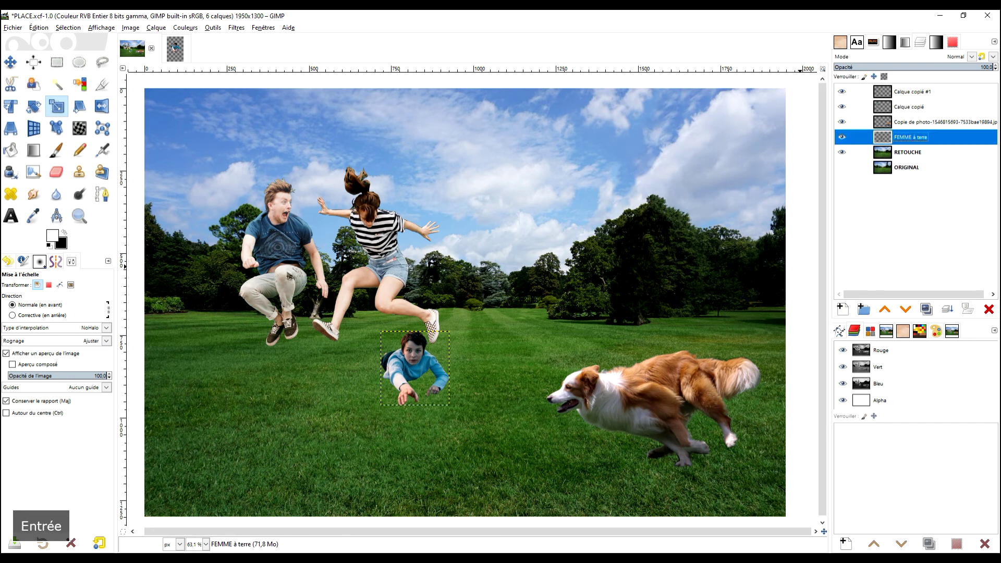
# Rename the running dog's layer as "chien"
pyautogui.click(920, 123)
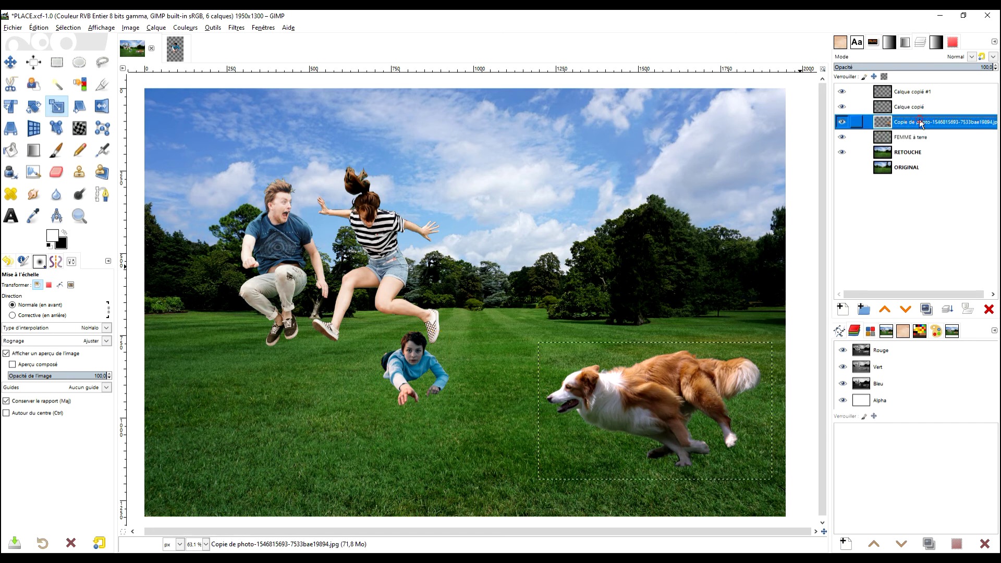
pyautogui.doubleClick(921, 122)
pyautogui.write('chien')
pyautogui.press('Return')
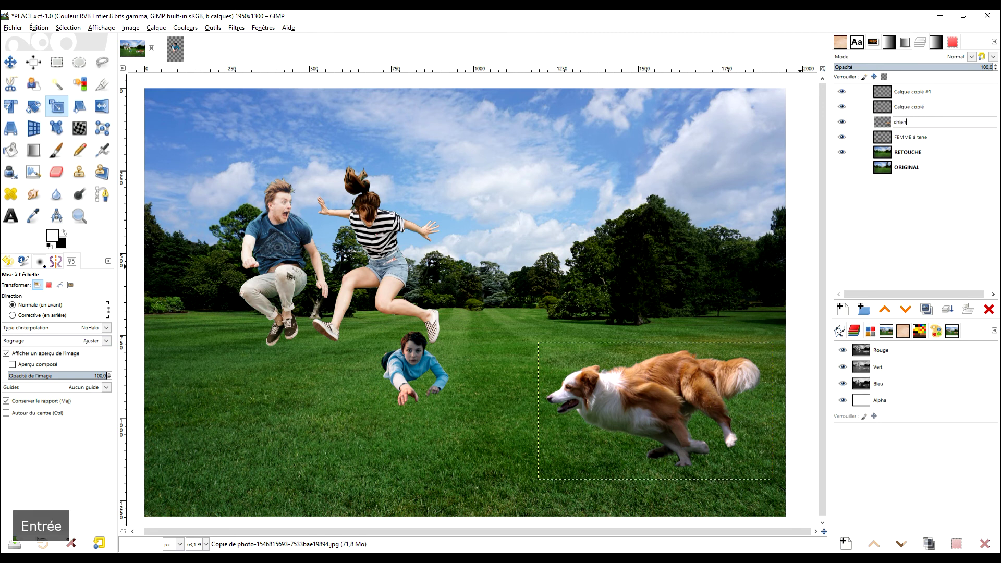
# Rename the jumping man's layer as "homme apeuré"
pyautogui.doubleClick(909, 107)
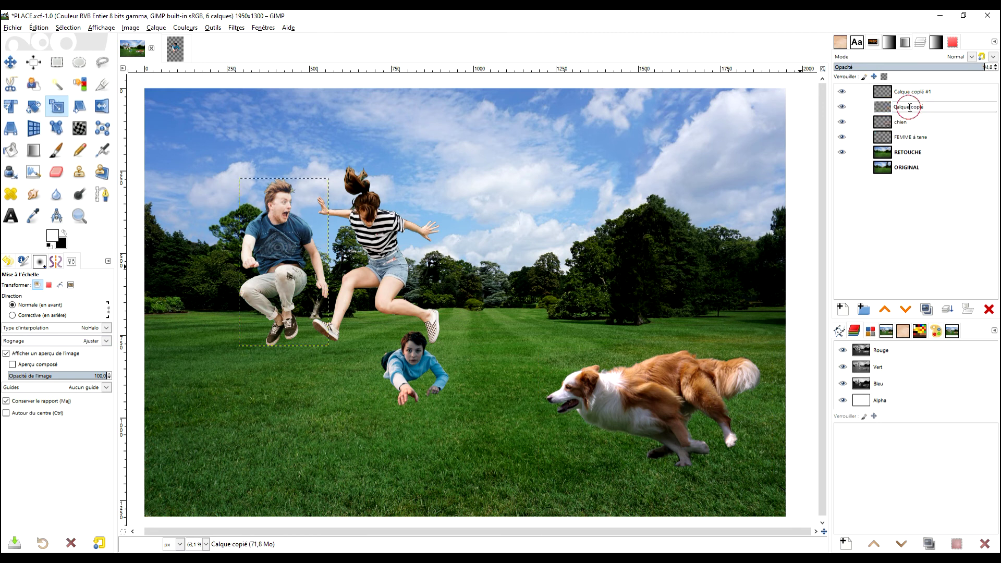
pyautogui.tripleClick(920, 107)
pyautogui.write('homme ape')
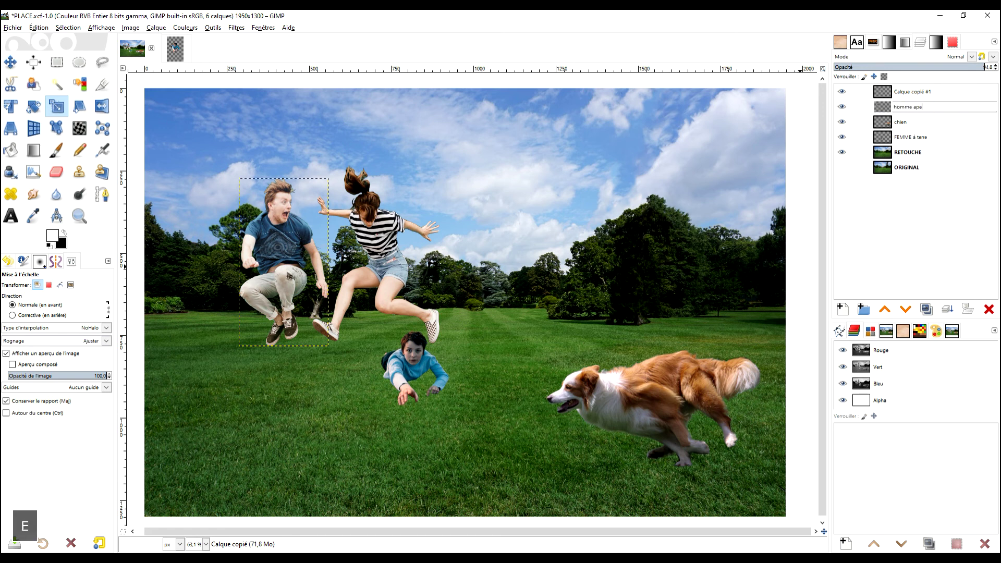
pyautogui.press('Return')
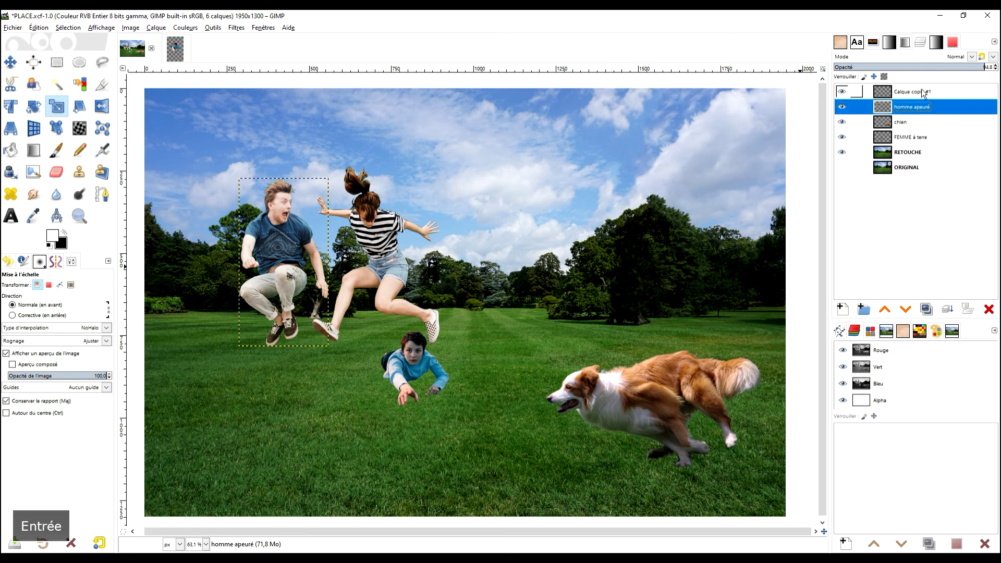
# Rename the jumping woman's layer as "femme regrad terre"
pyautogui.doubleClick(921, 91)
pyautogui.write('fem')
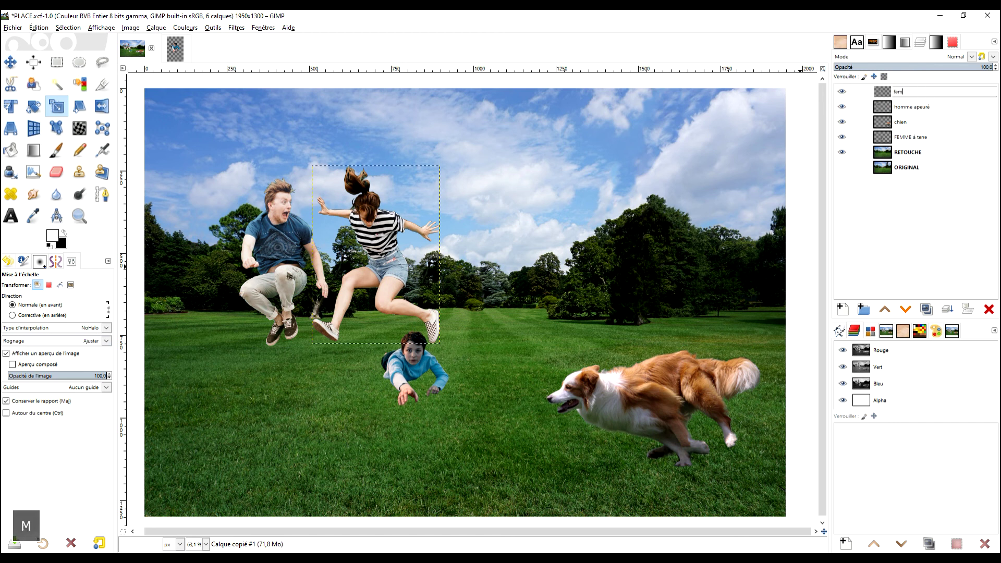
pyautogui.write('me regrad ')
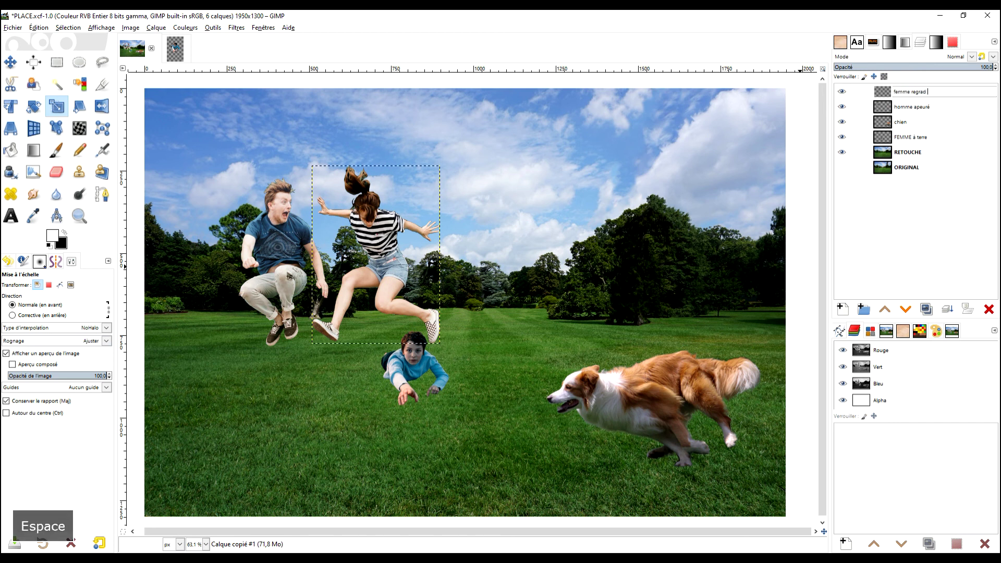
pyautogui.write('terre')
pyautogui.press('Return')
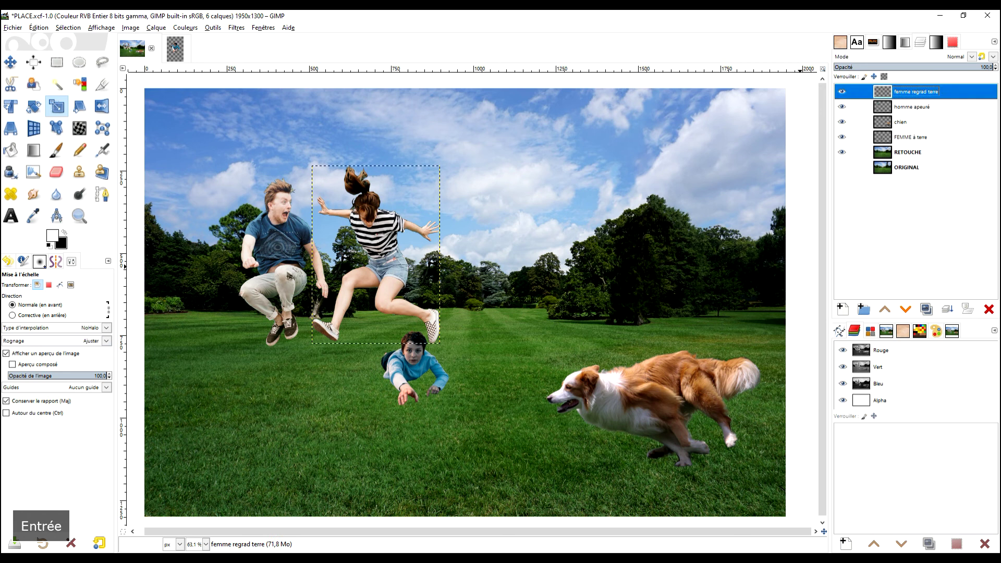
# Move the jumping woman to the right so she hovers directly above the lying woman, and nudge the lying woman slightly right
pyautogui.click(16, 62)
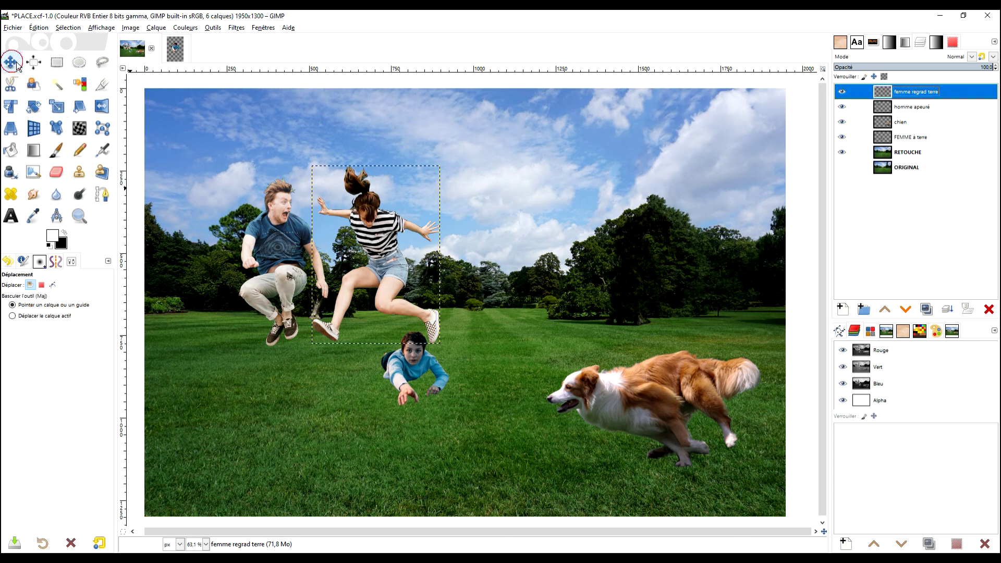
pyautogui.moveTo(385, 224); pyautogui.dragTo(423, 220)
pyautogui.moveTo(420, 348); pyautogui.dragTo(424, 350)
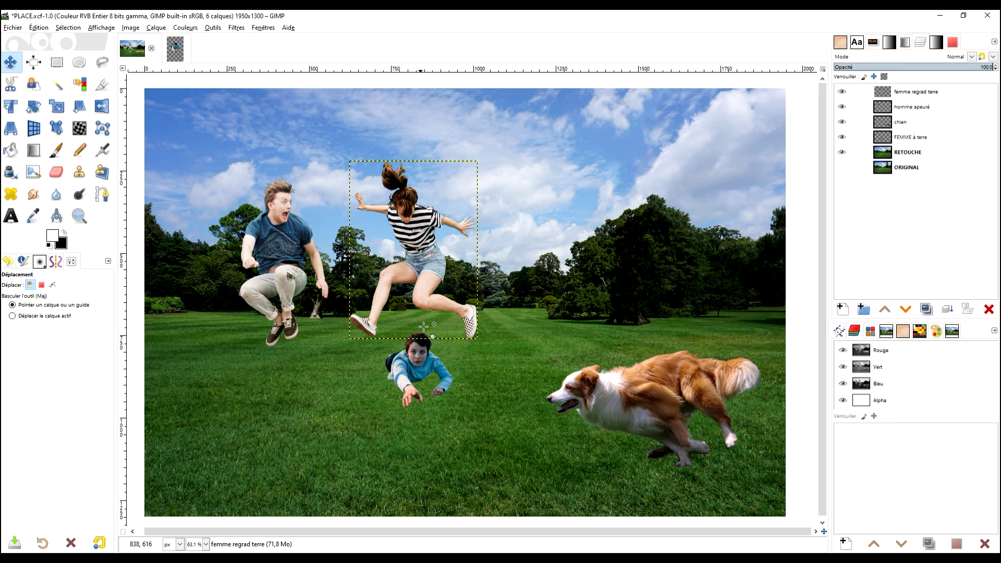
# Make the RETOUCHE layer active and save the PLACE.xcf composite
pyautogui.click(884, 156)
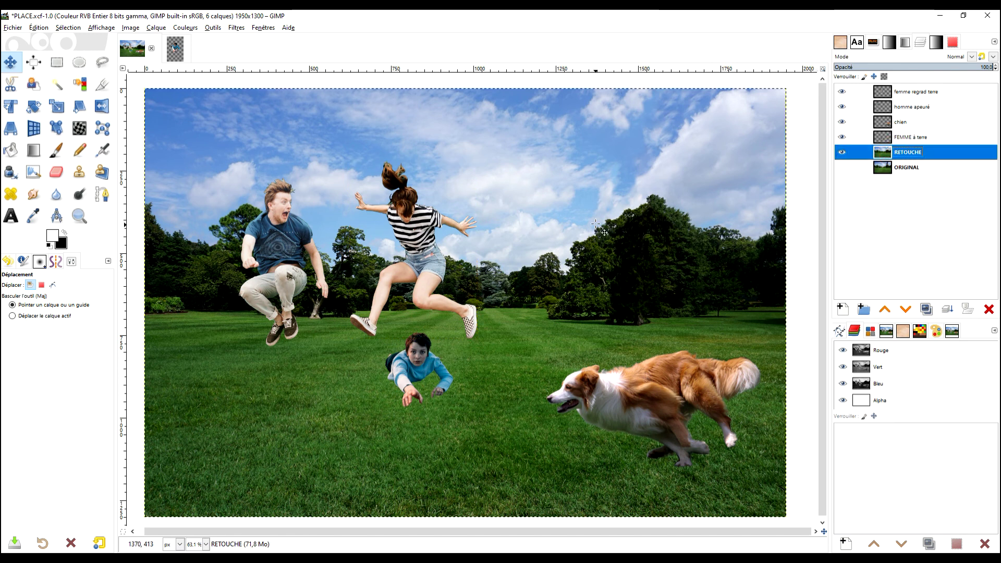
pyautogui.hotkey('ctrl', 's')
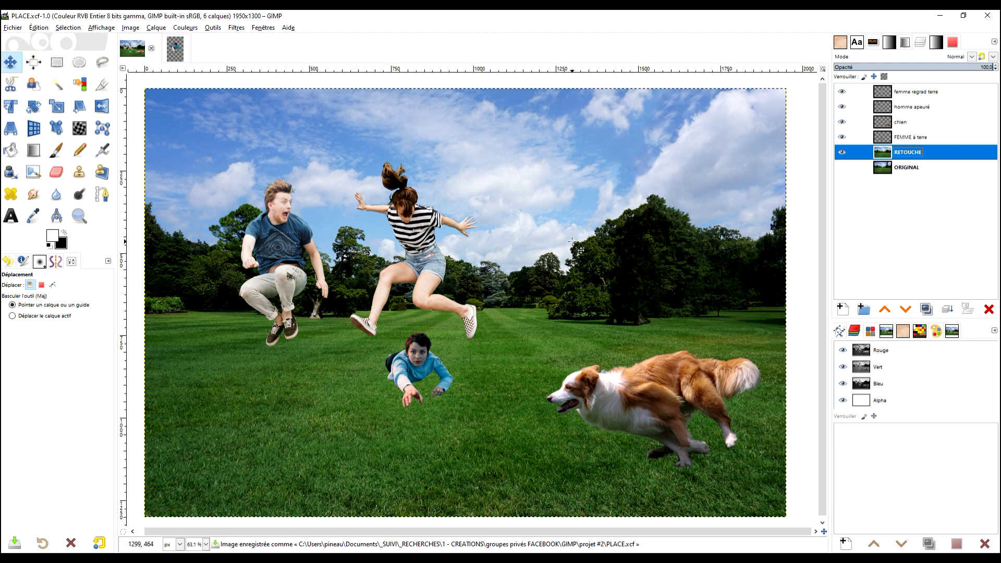
# In the lying woman's source image, compare the original, background and foreground layers by toggling their visibility, leaving only the foreground cutout shown
pyautogui.hotkey('alt', '2')
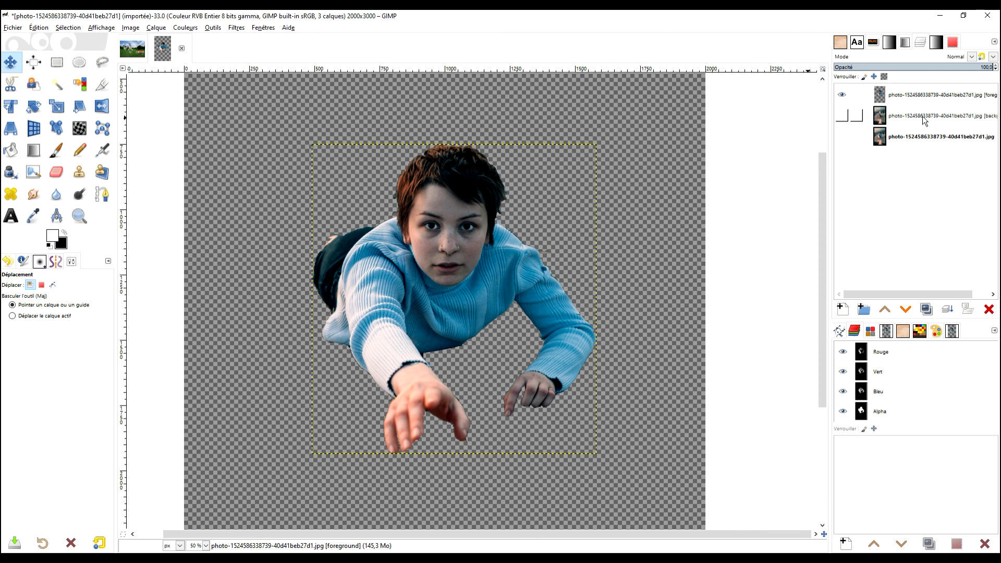
pyautogui.click(842, 138)
pyautogui.click(841, 99)
pyautogui.click(841, 117)
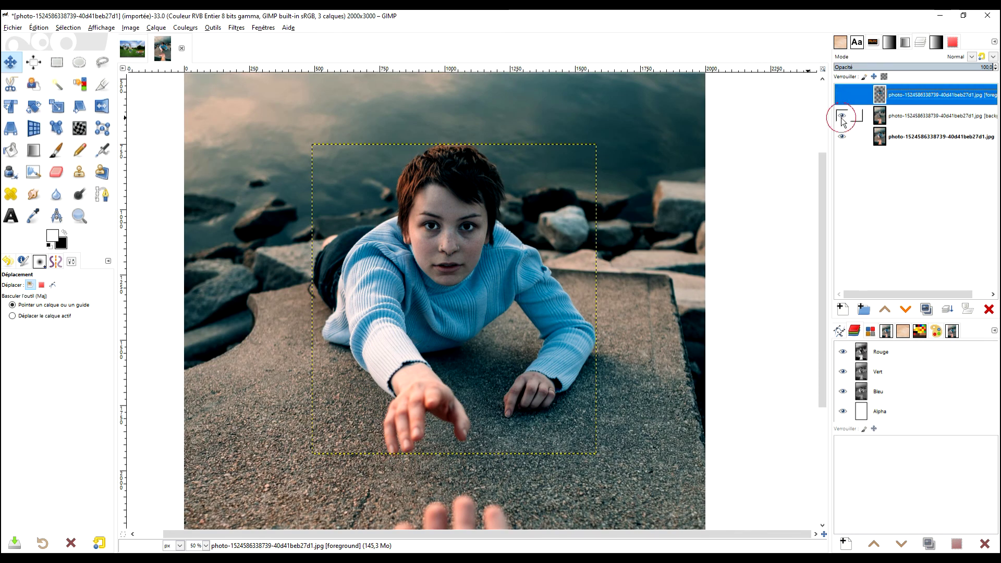
pyautogui.click(842, 136)
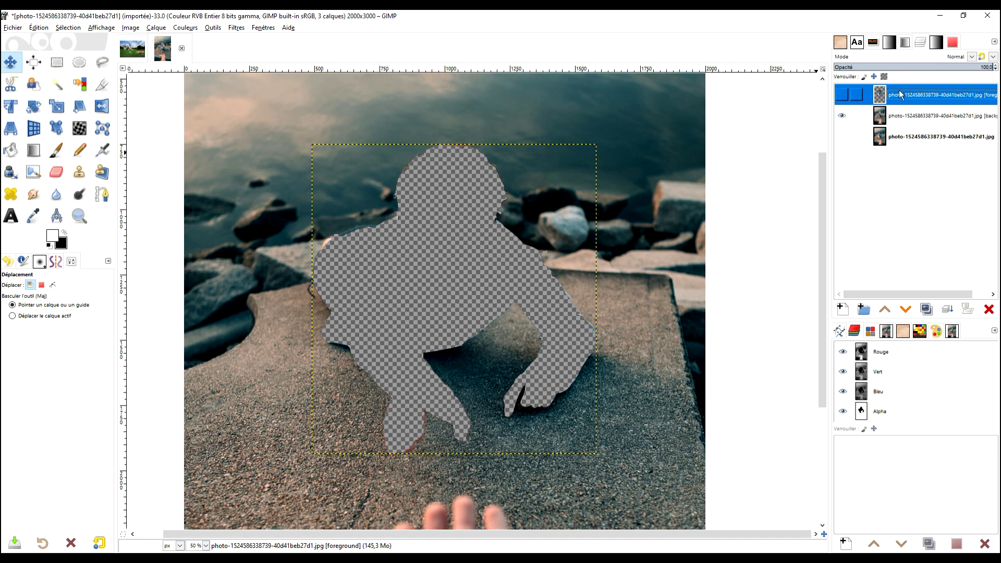
pyautogui.click(845, 96)
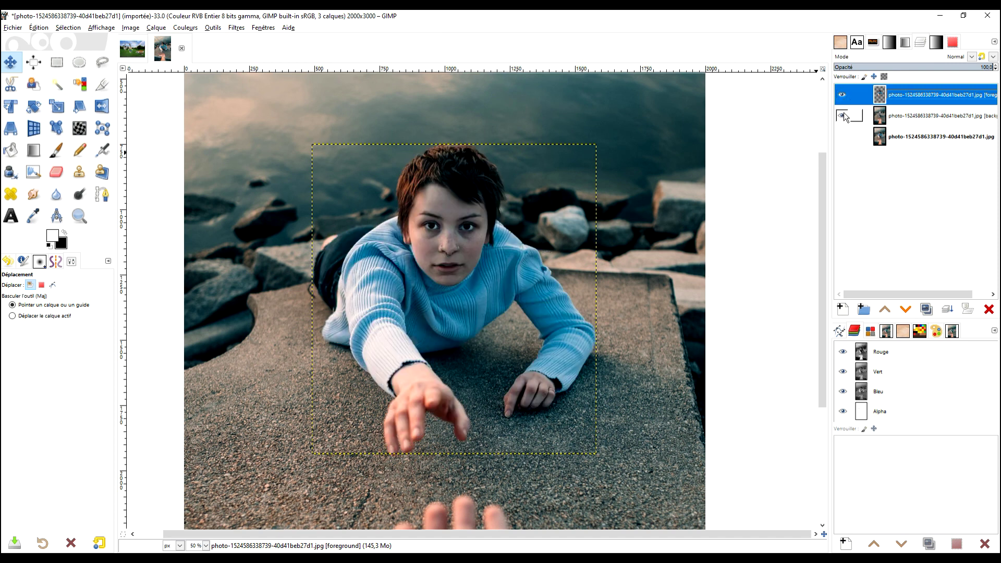
pyautogui.click(845, 116)
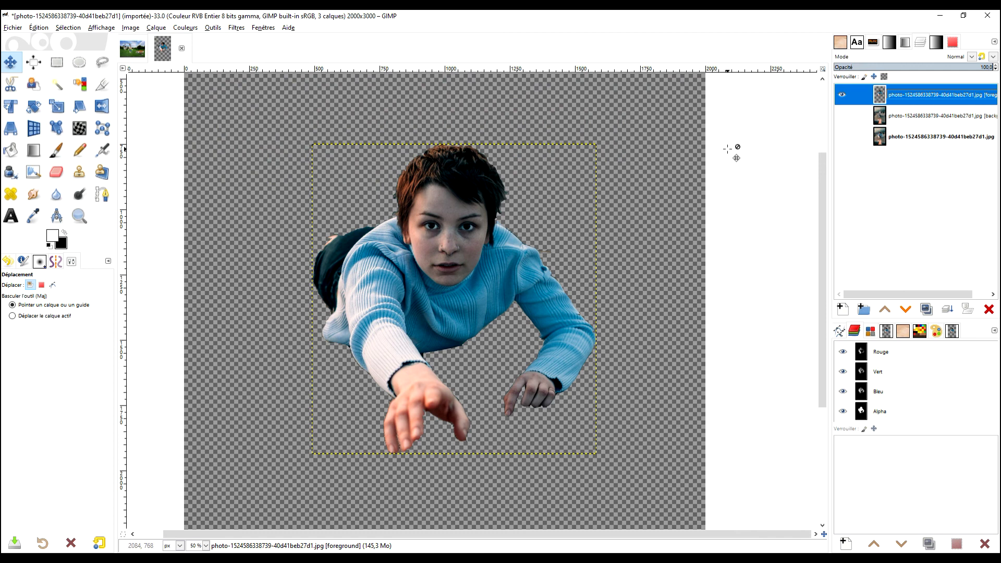
pyautogui.scroll(-1, 727, 149)
pyautogui.hscroll(-2, 727, 149)
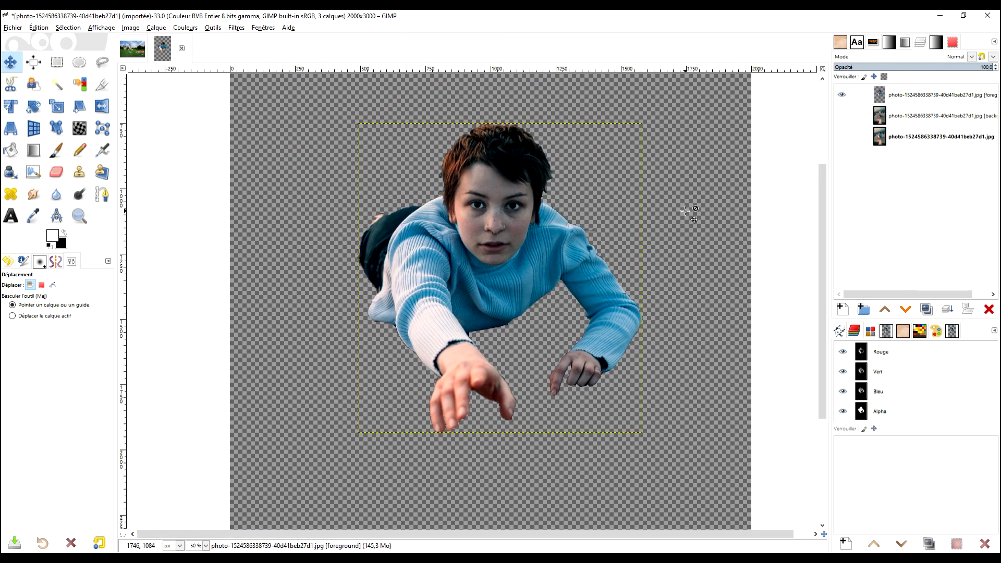